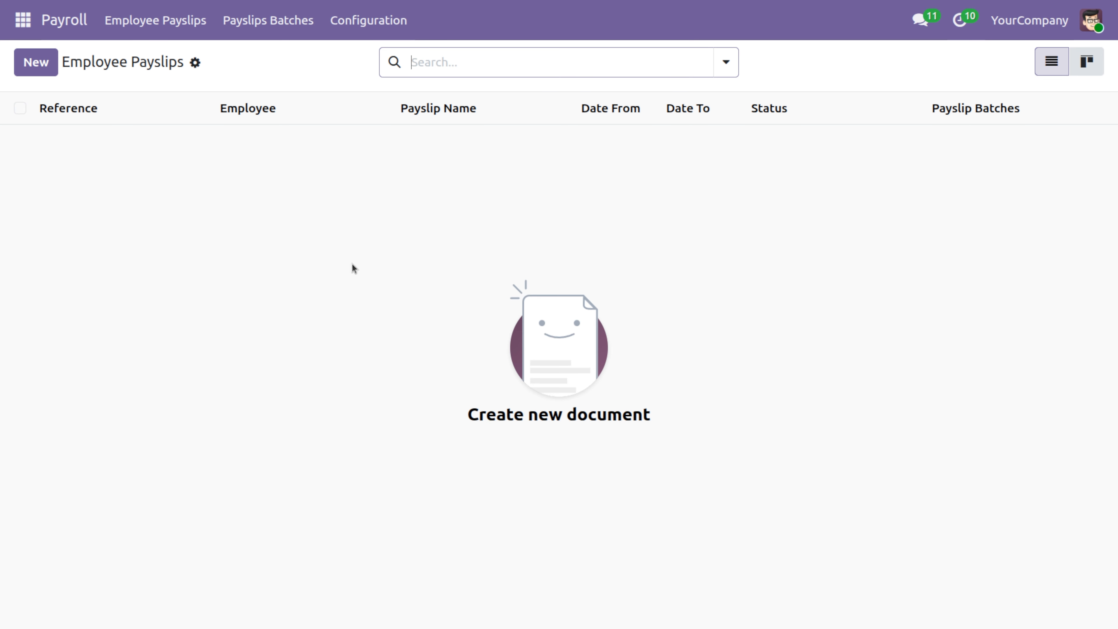
# - Start a new salary rule in the payroll configuration and name it Overtime Allowance
pyautogui.click(369, 26)
pyautogui.click(379, 133)
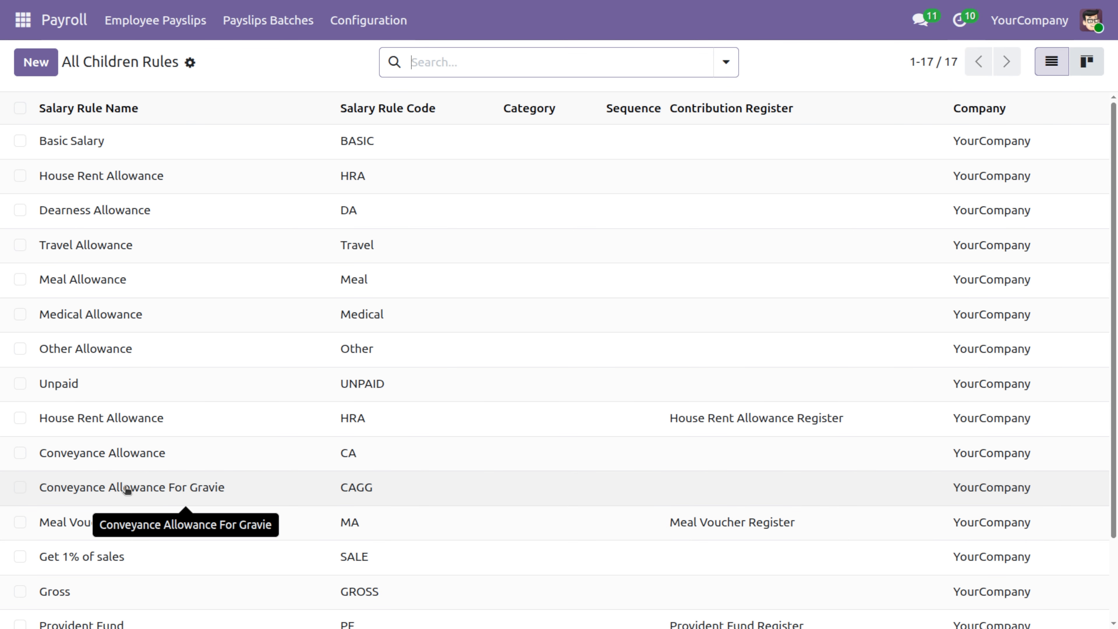
pyautogui.scroll(-2, 127, 490)
pyautogui.scroll(2, 127, 489)
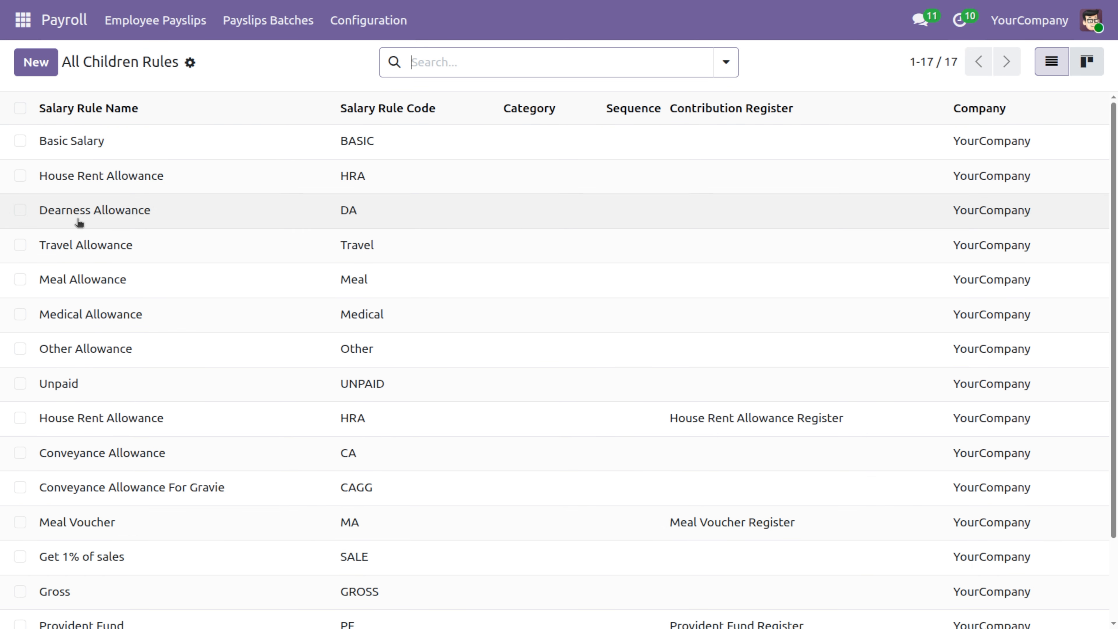
pyautogui.click(52, 72)
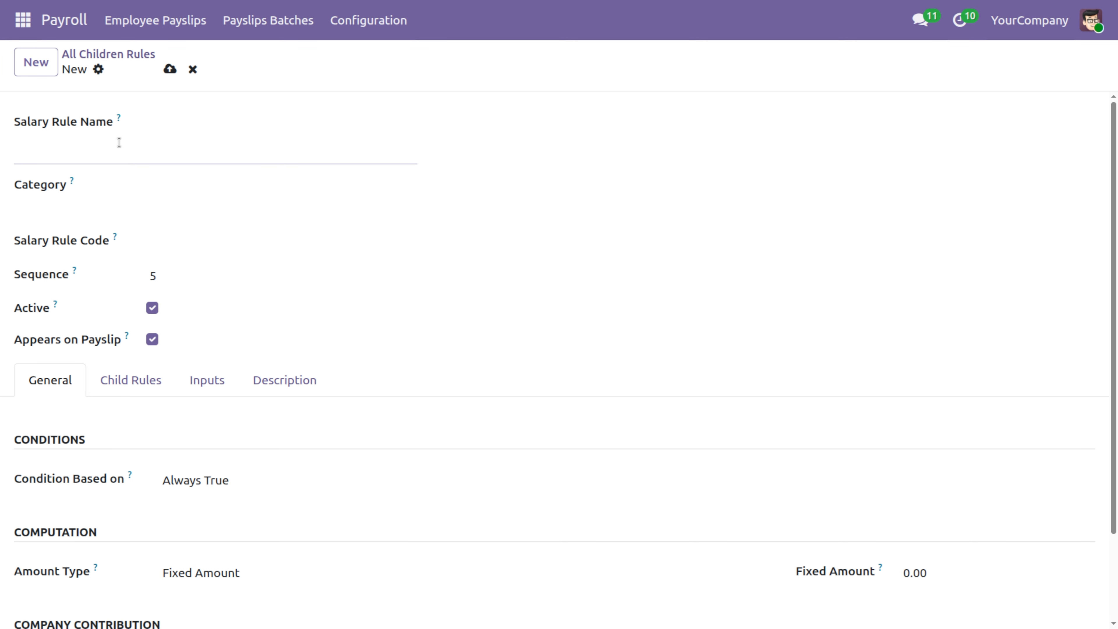
pyautogui.write('Overtime ')
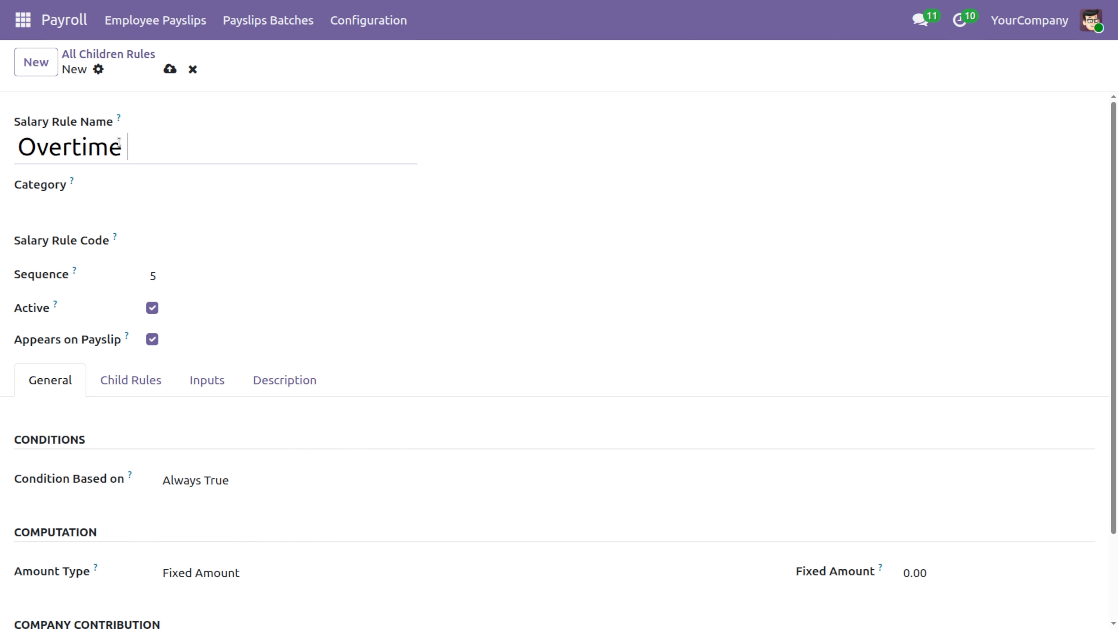
pyautogui.write('Allowance')
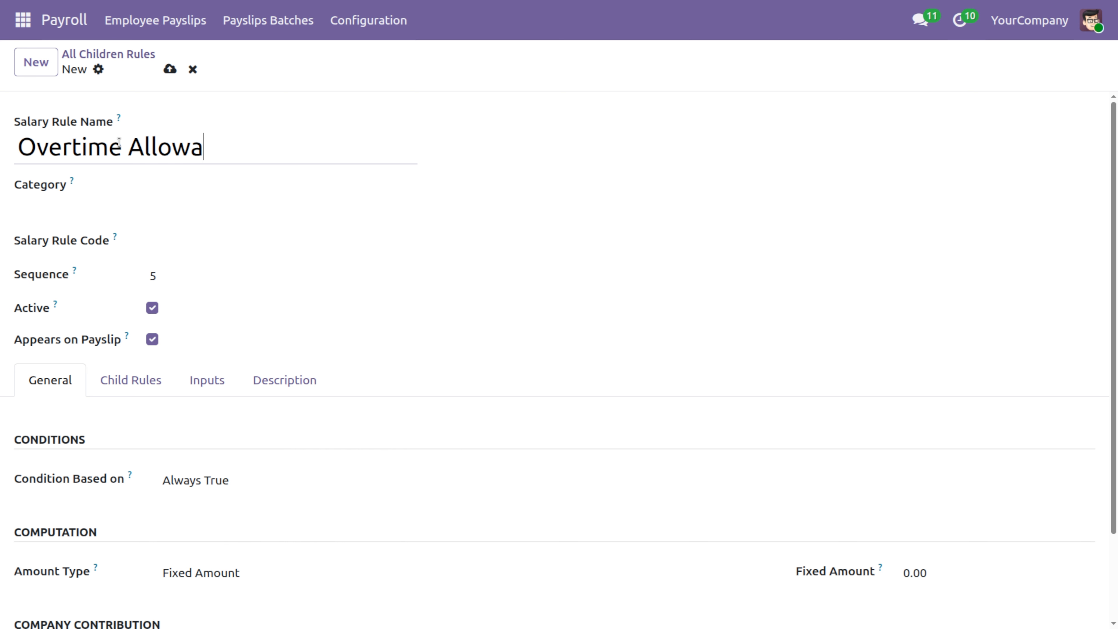
# - Set the rule's category to Other Allowance and its salary rule code to OA
pyautogui.click(123, 209)
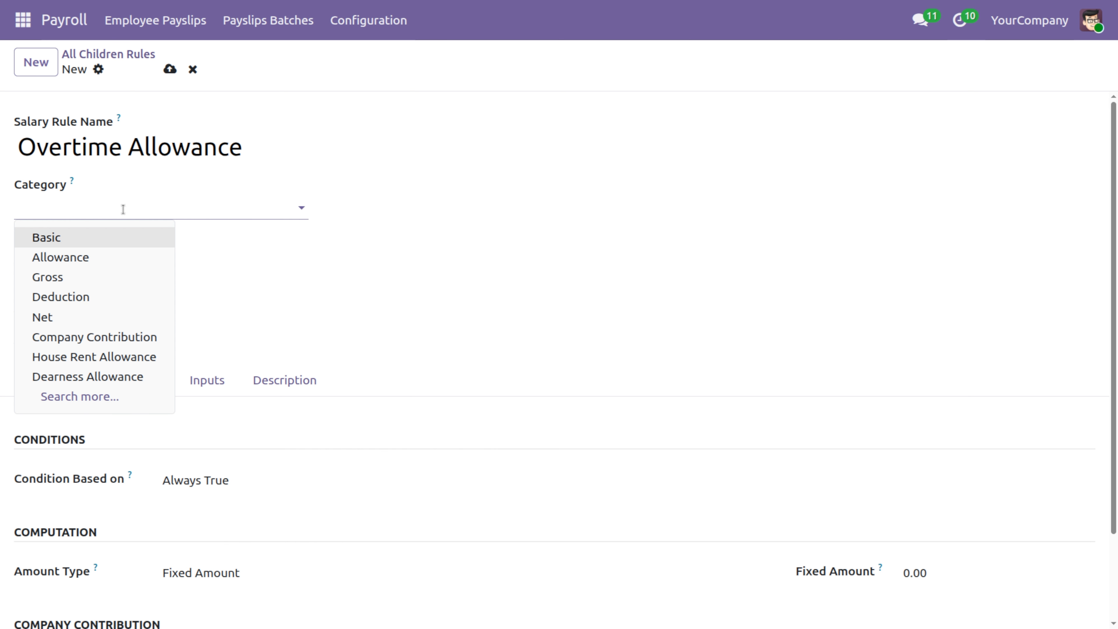
pyautogui.click(109, 395)
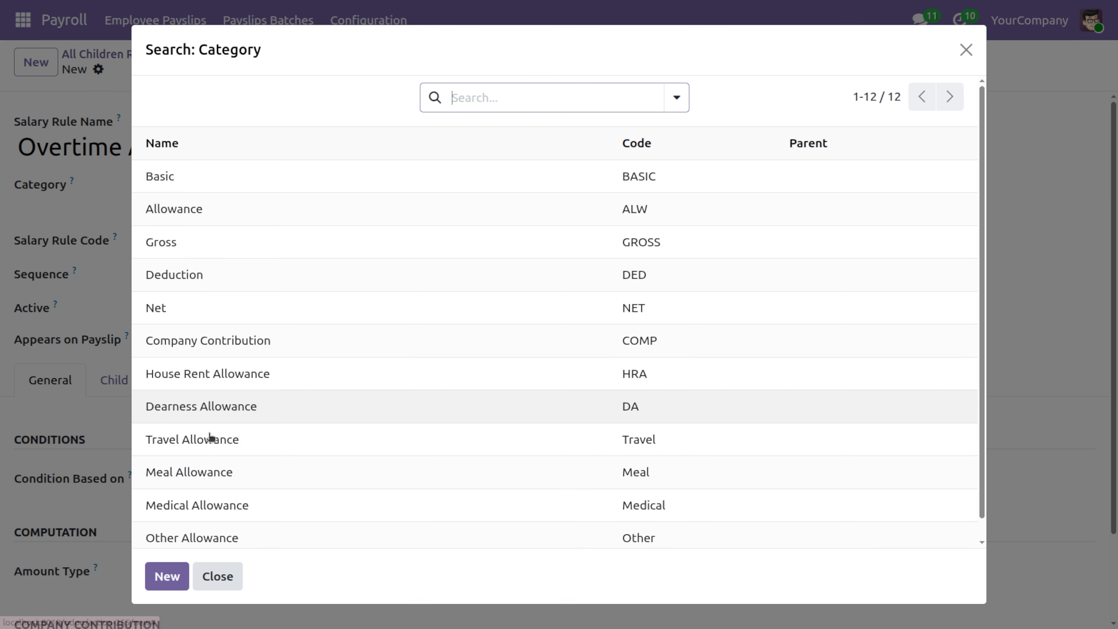
pyautogui.click(269, 536)
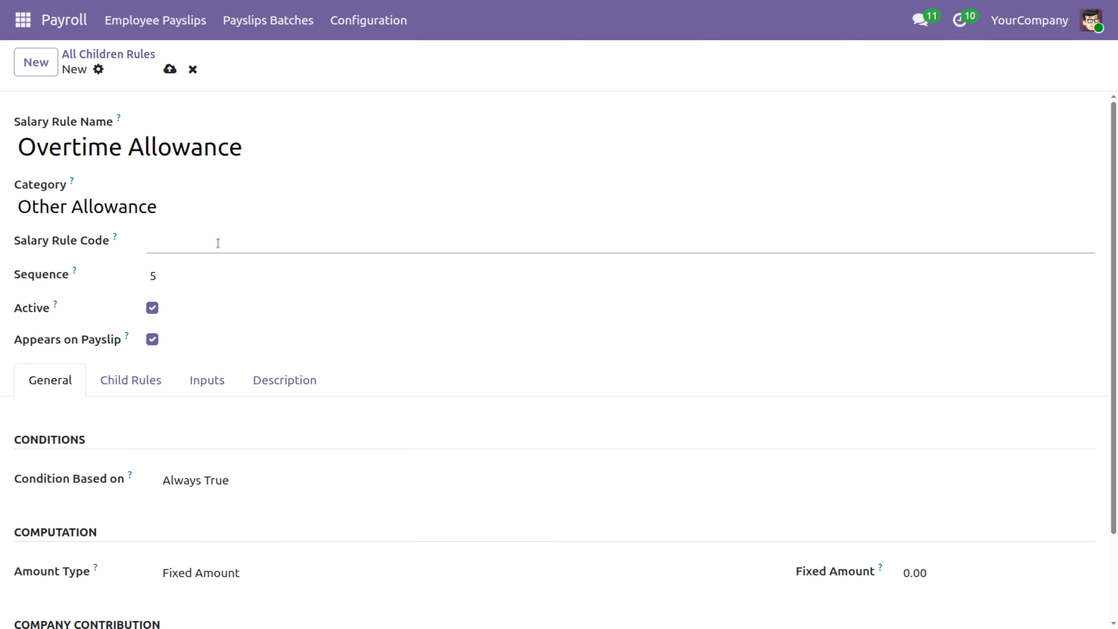
pyautogui.write('OA')
# - Set the rule's amount type to Python Code, keep only the line result = contract.wage * 0.10, and save the rule
pyautogui.scroll(-3, 207, 533)
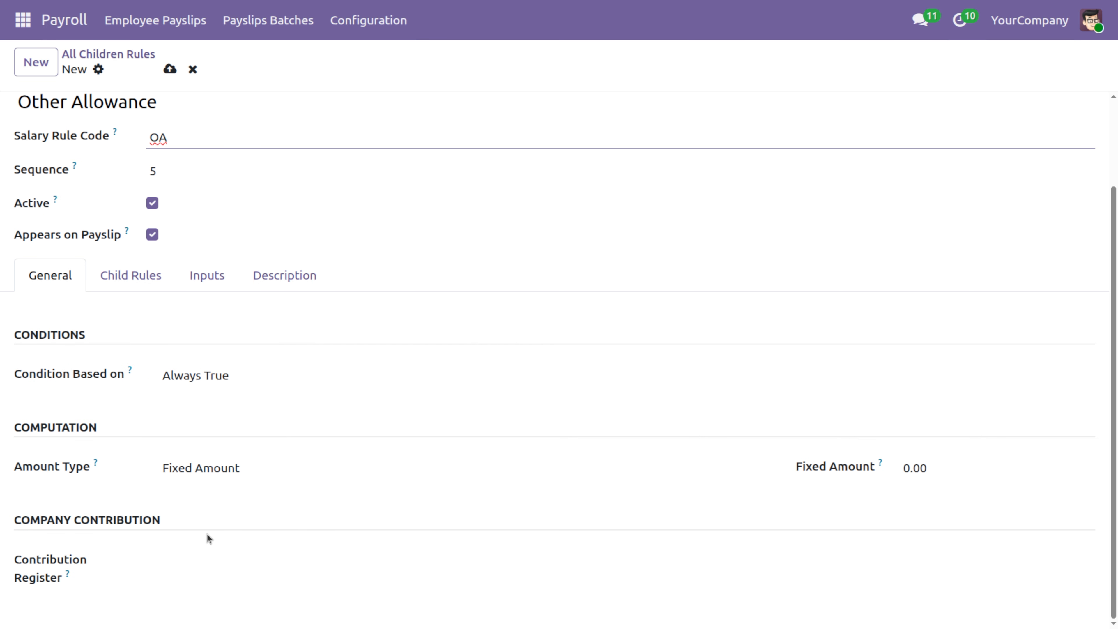
pyautogui.click(239, 471)
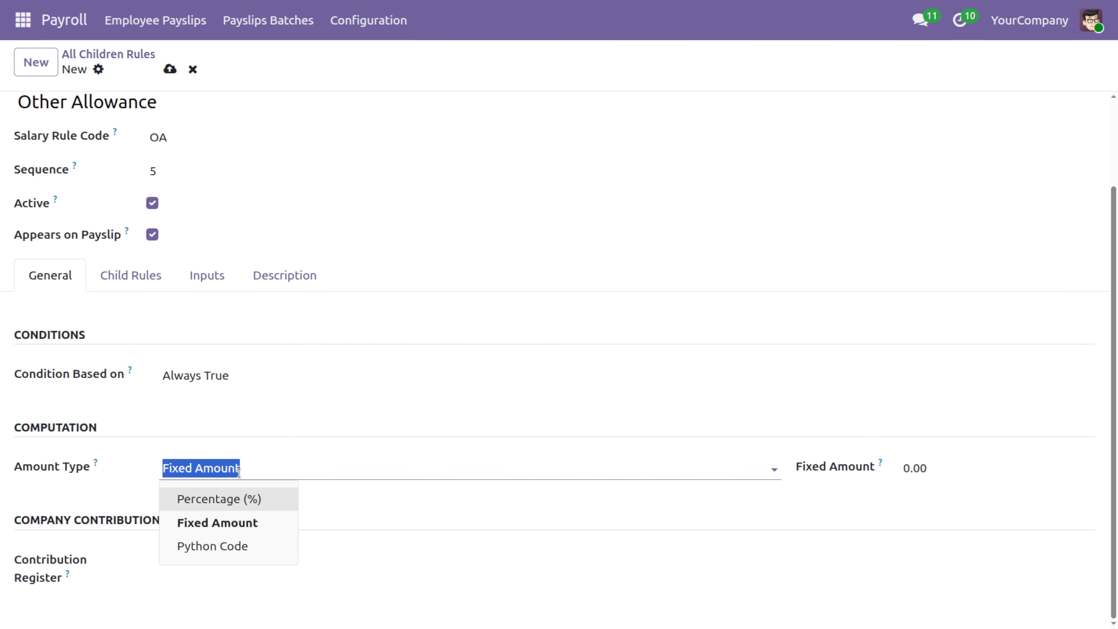
pyautogui.click(250, 547)
pyautogui.scroll(-5, 263, 479)
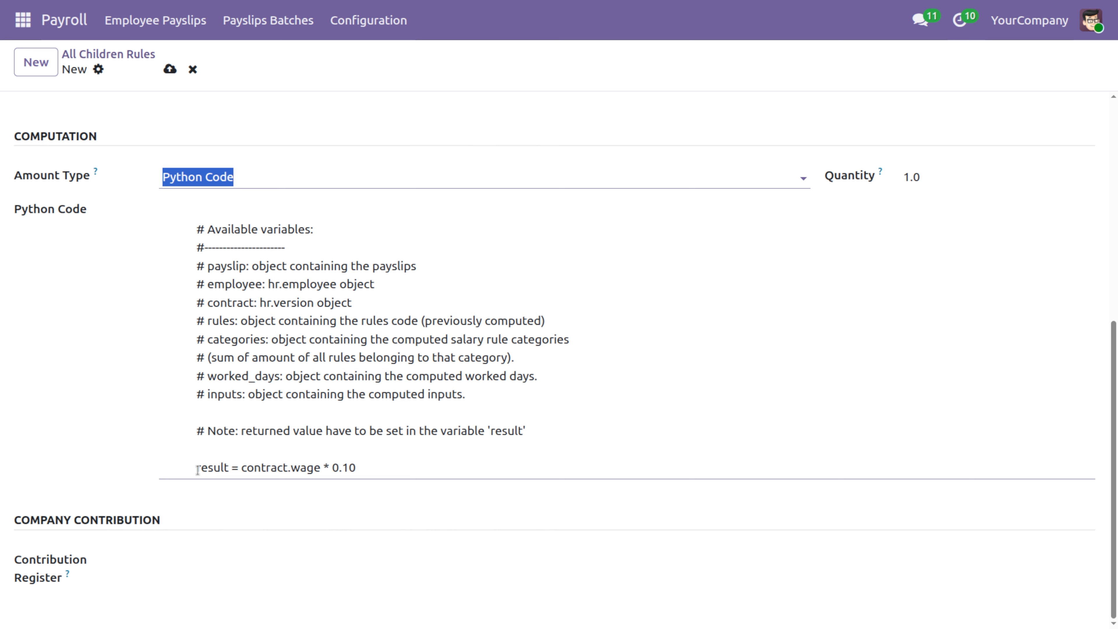
pyautogui.moveTo(197, 470); pyautogui.dragTo(97, 215)
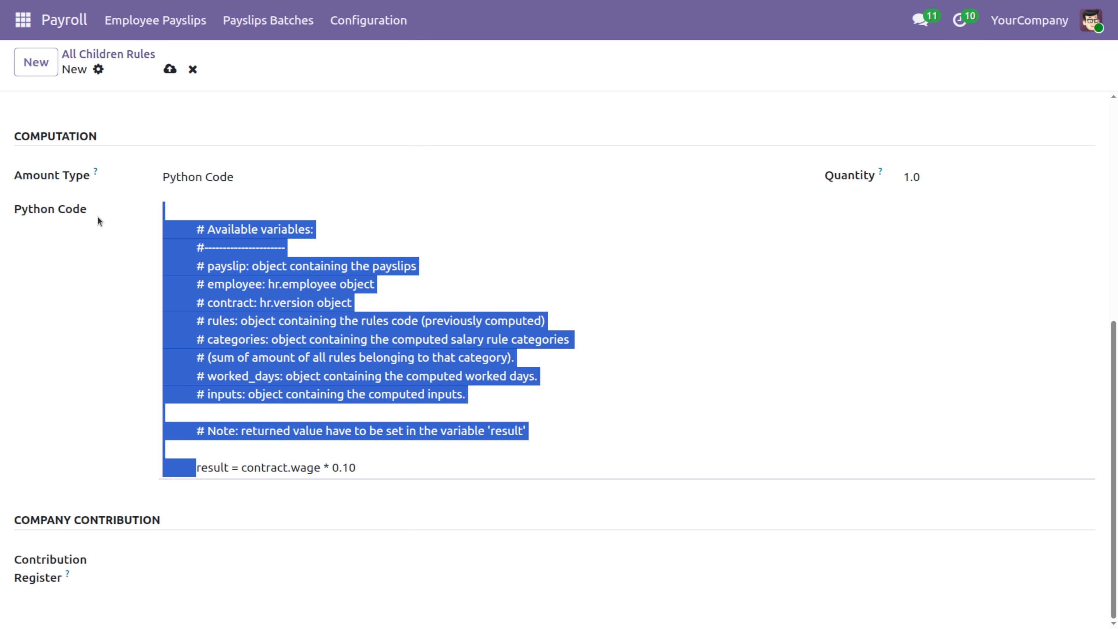
pyautogui.press('BackSpace')
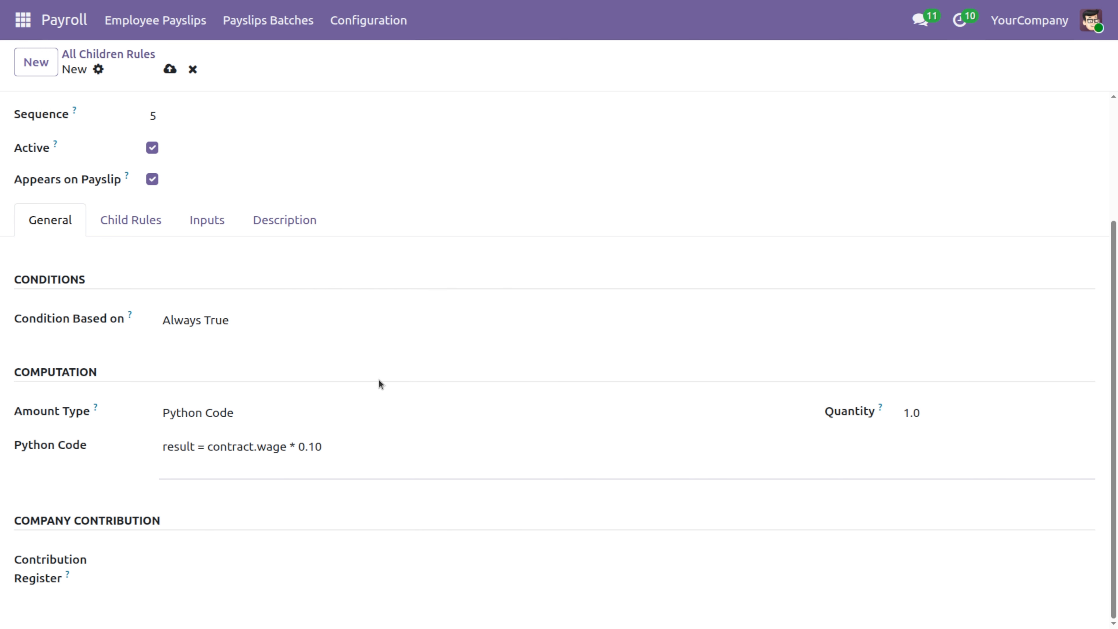
pyautogui.scroll(3, 380, 382)
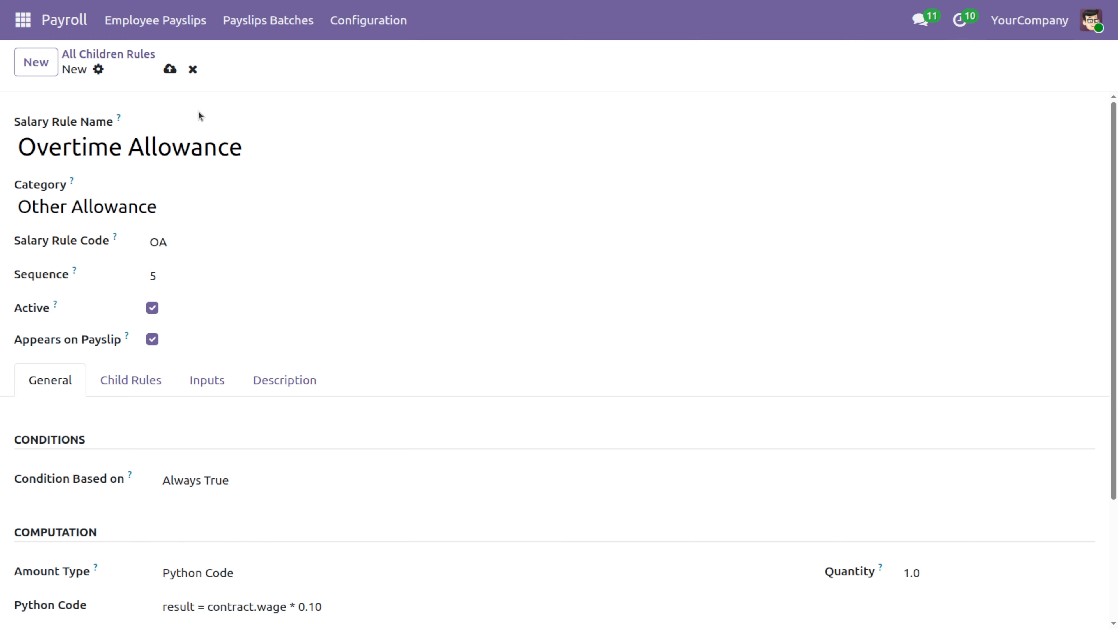
pyautogui.click(170, 69)
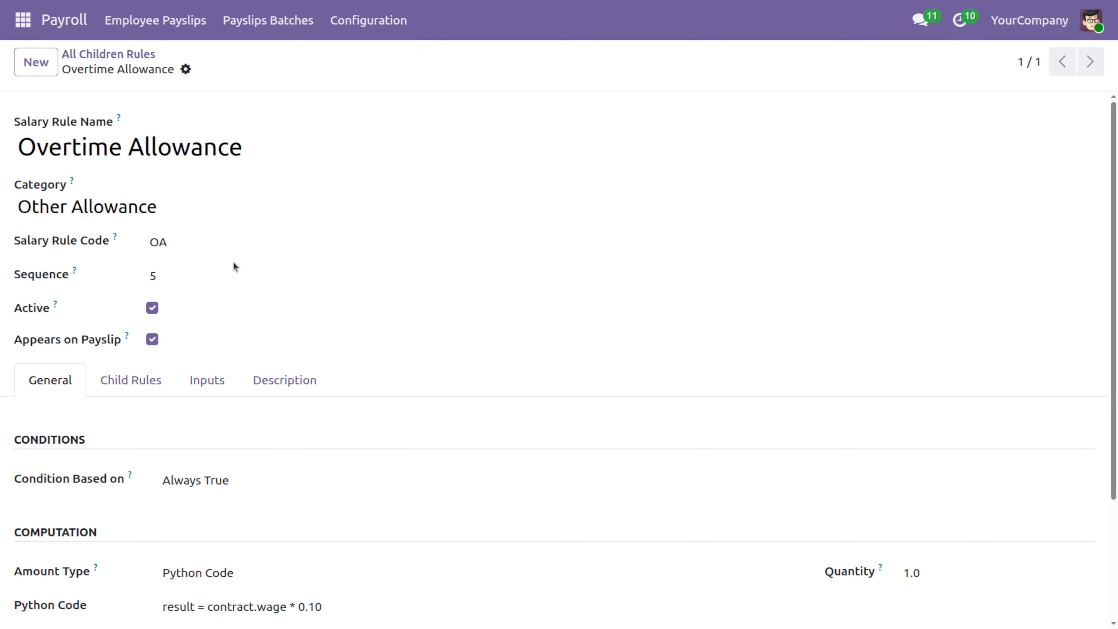
pyautogui.scroll(-3, 234, 267)
pyautogui.scroll(3, 234, 266)
# - Start a new salary structure named Python Developers with the reference PD
pyautogui.click(368, 27)
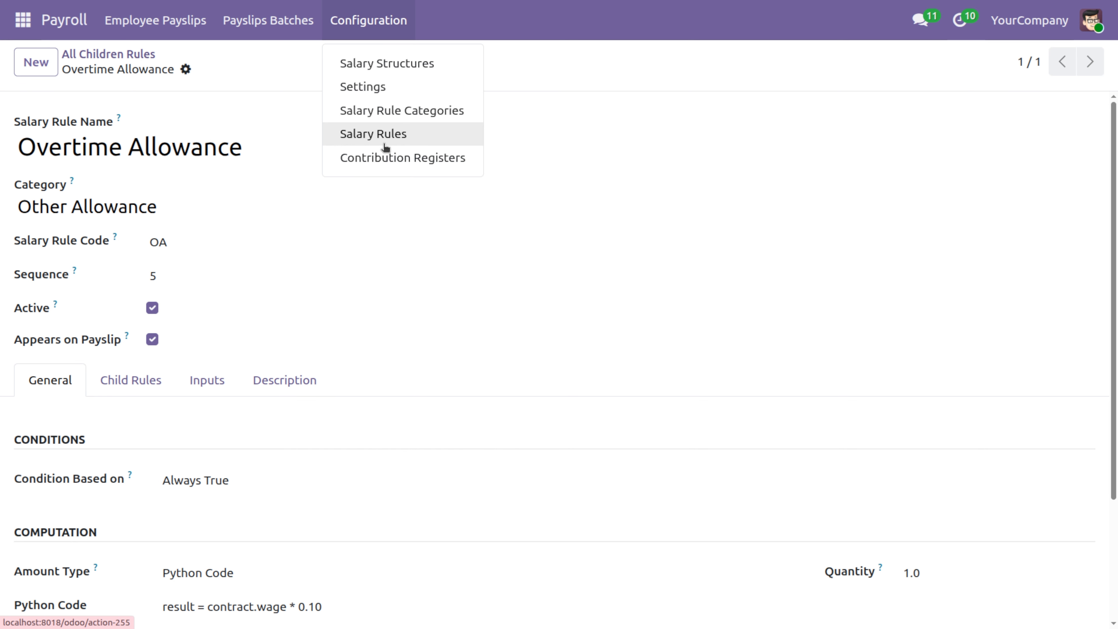
pyautogui.click(394, 63)
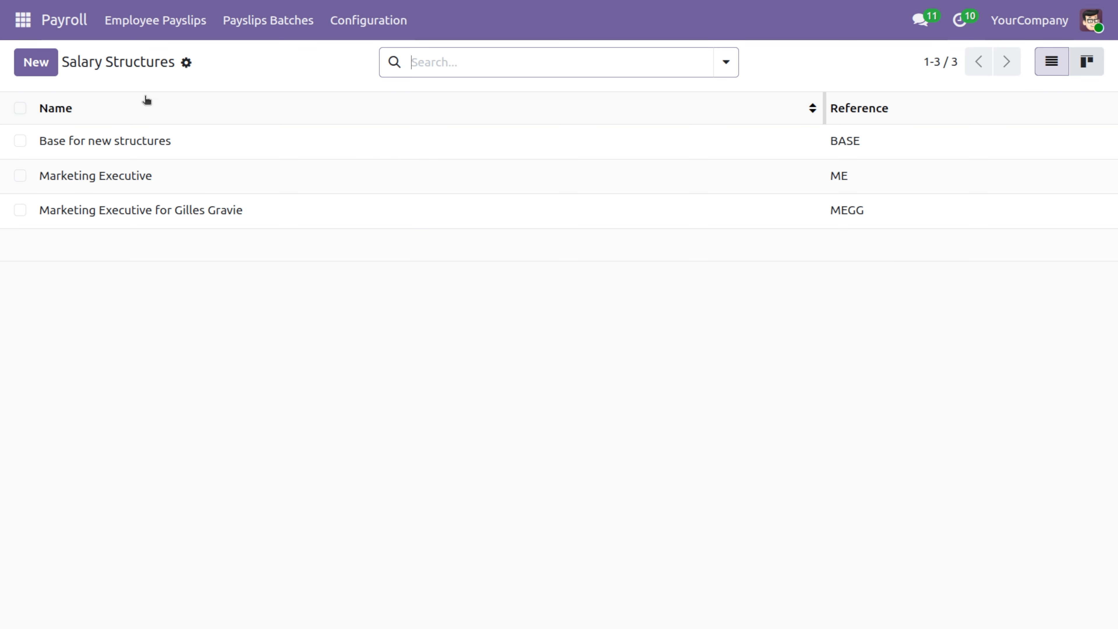
pyautogui.click(41, 72)
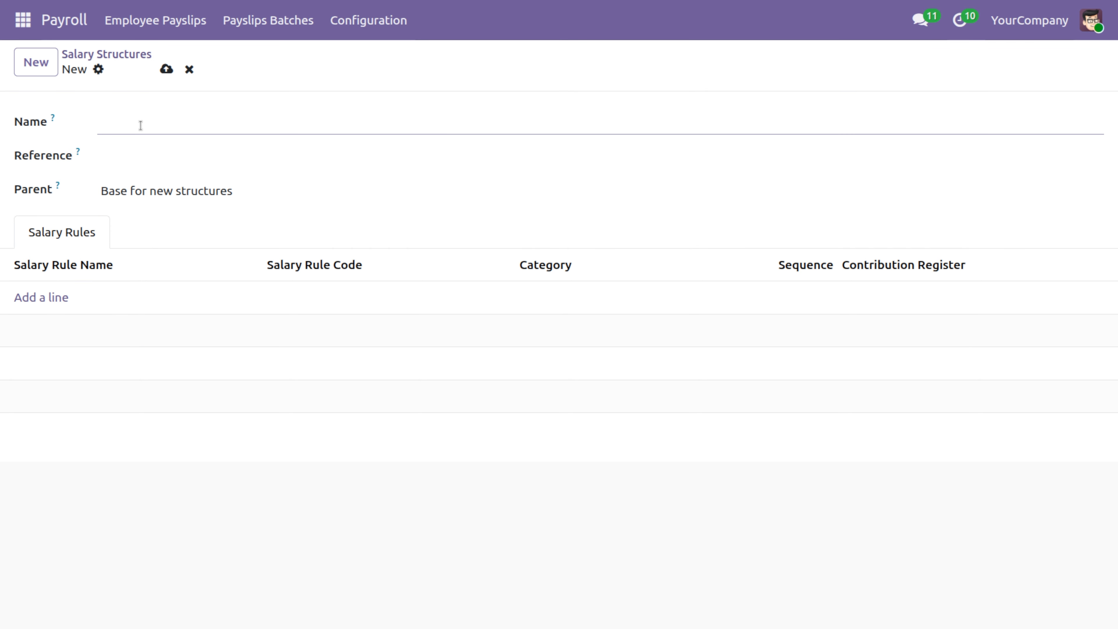
pyautogui.write('Python Developers')
pyautogui.click(170, 154)
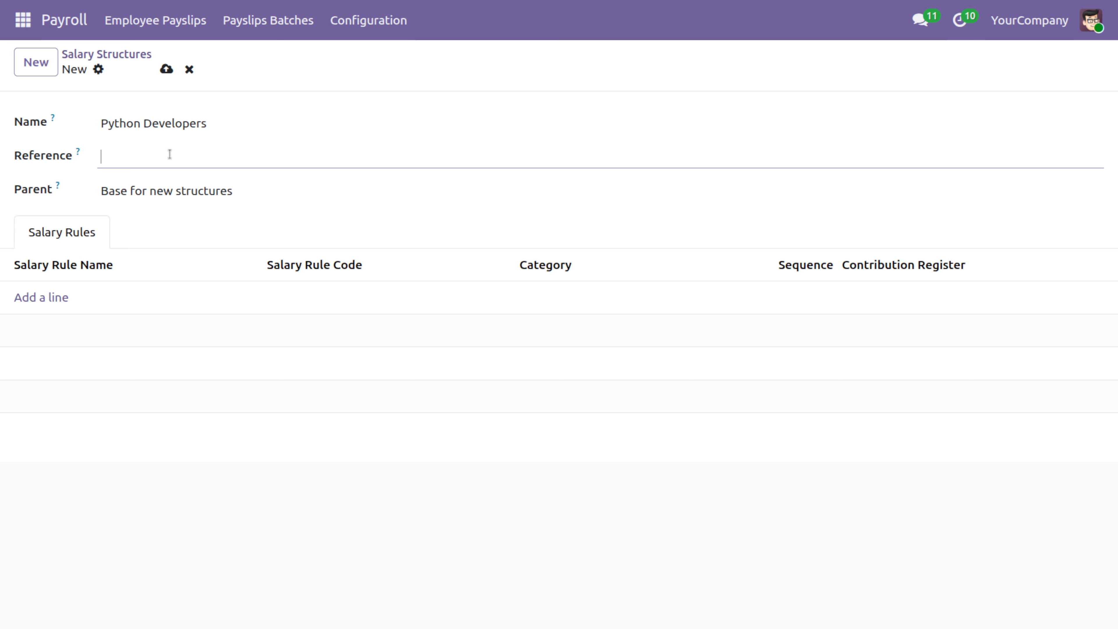
pyautogui.write('PD')
pyautogui.click(195, 190)
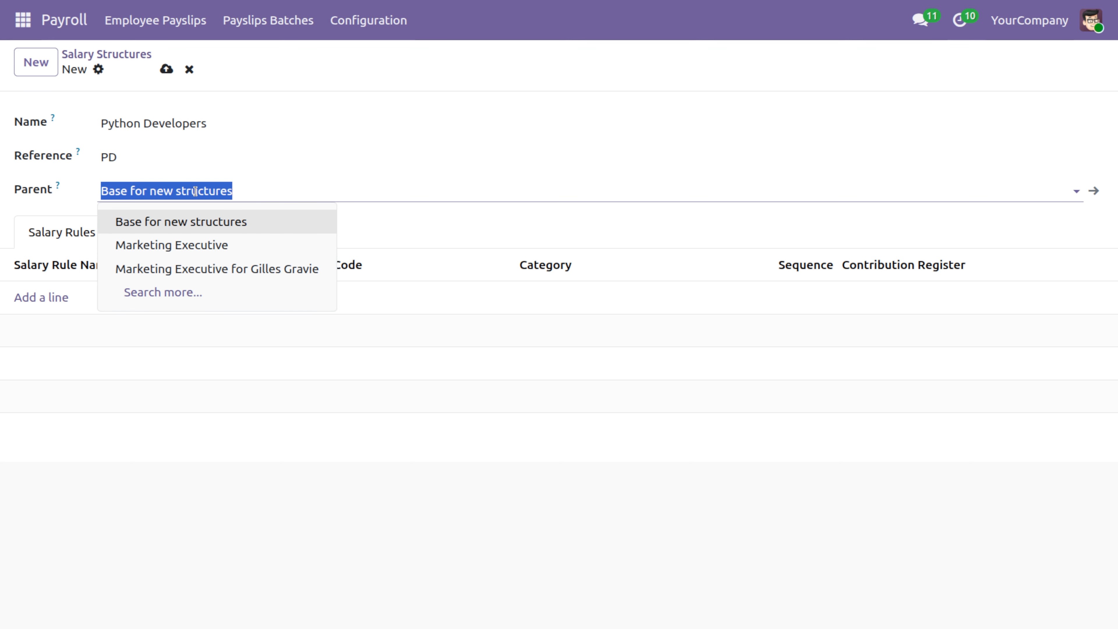
pyautogui.click(186, 448)
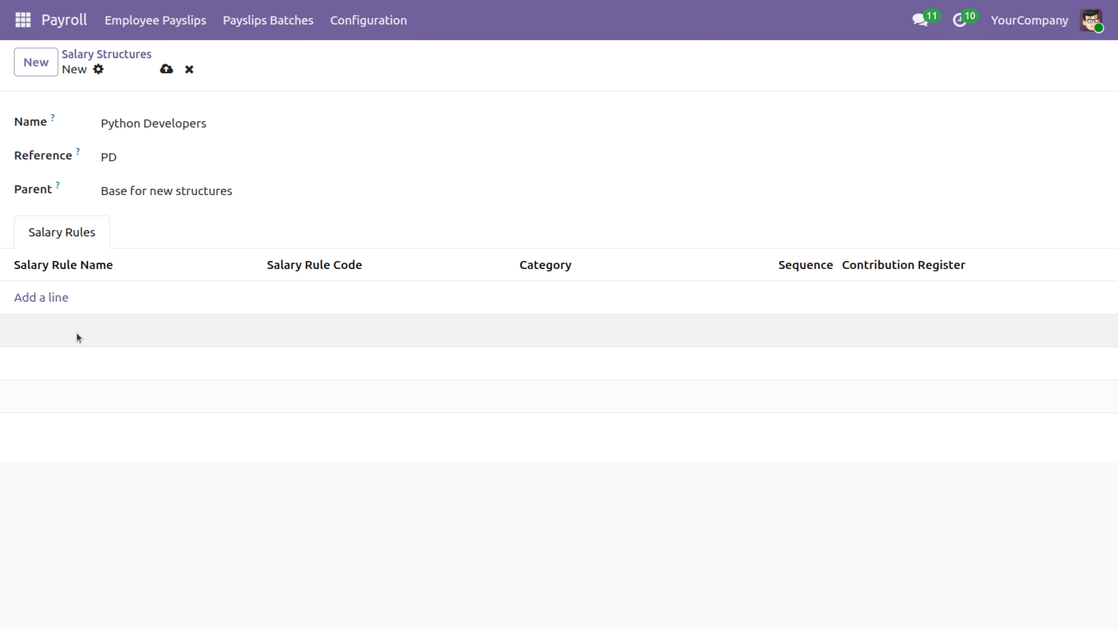
# - Add the Basic Salary, Travel Allowance and Meal Allowance rules to the Python Developers structure
pyautogui.click(55, 299)
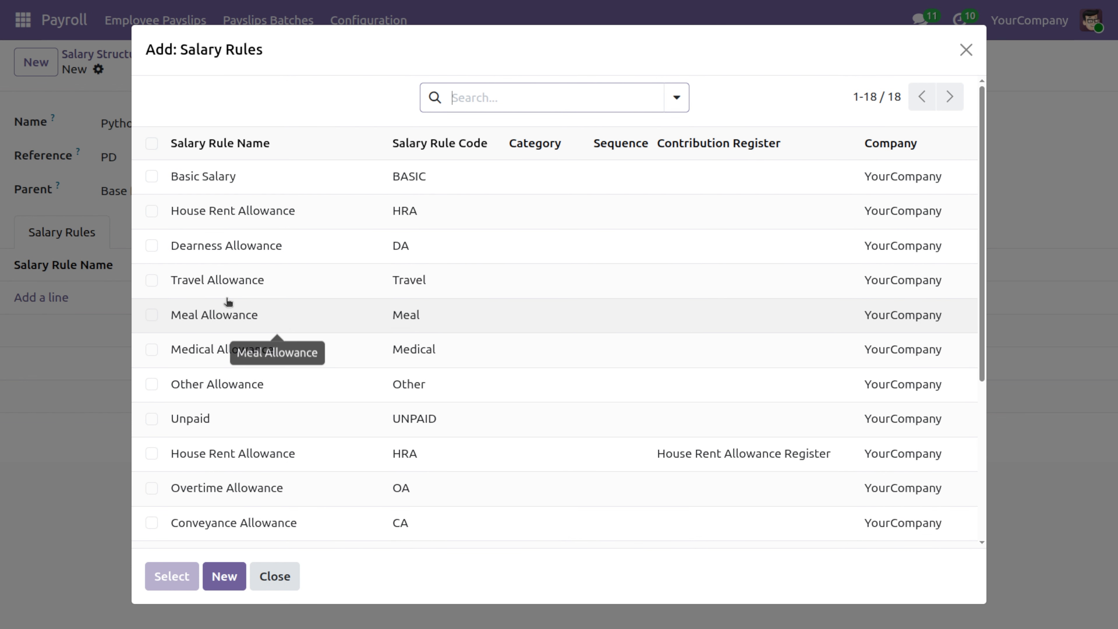
pyautogui.click(251, 187)
pyautogui.click(46, 329)
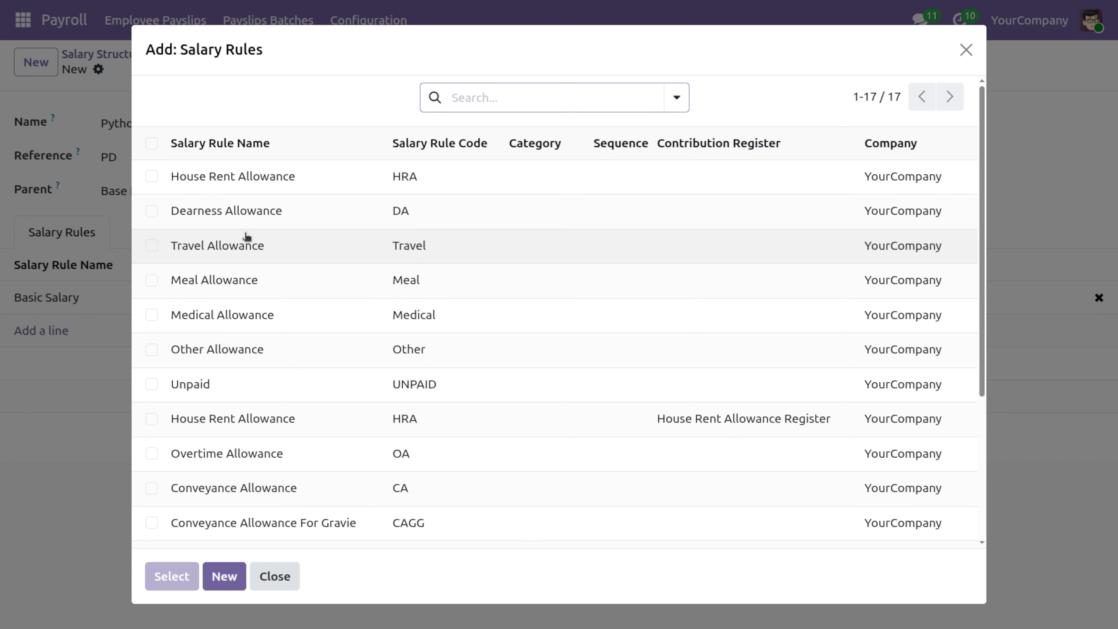
pyautogui.click(246, 243)
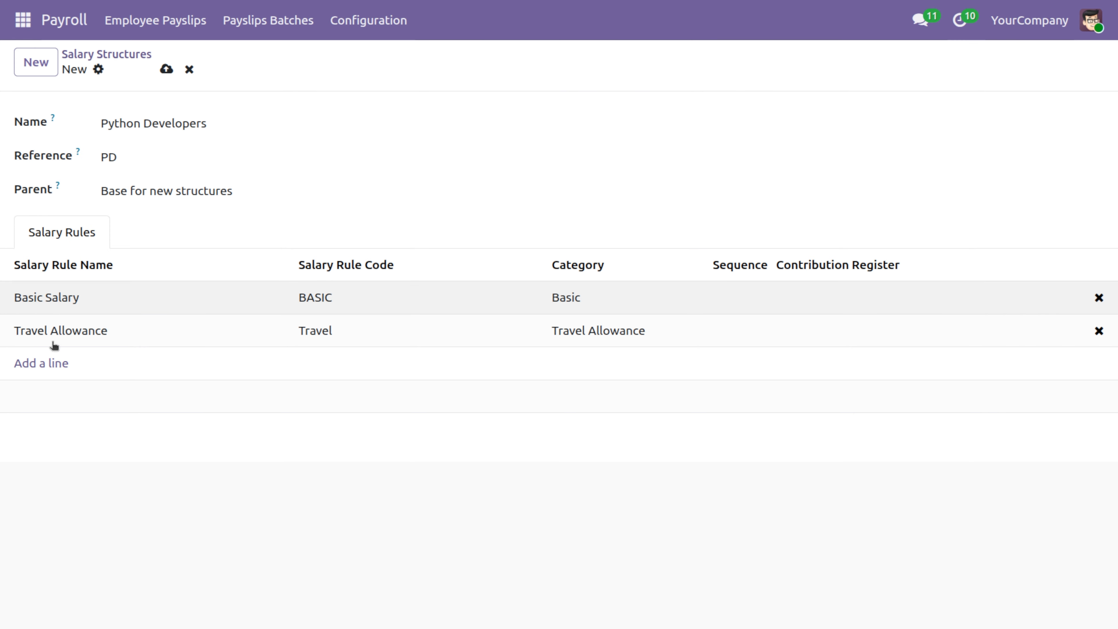
pyautogui.click(27, 363)
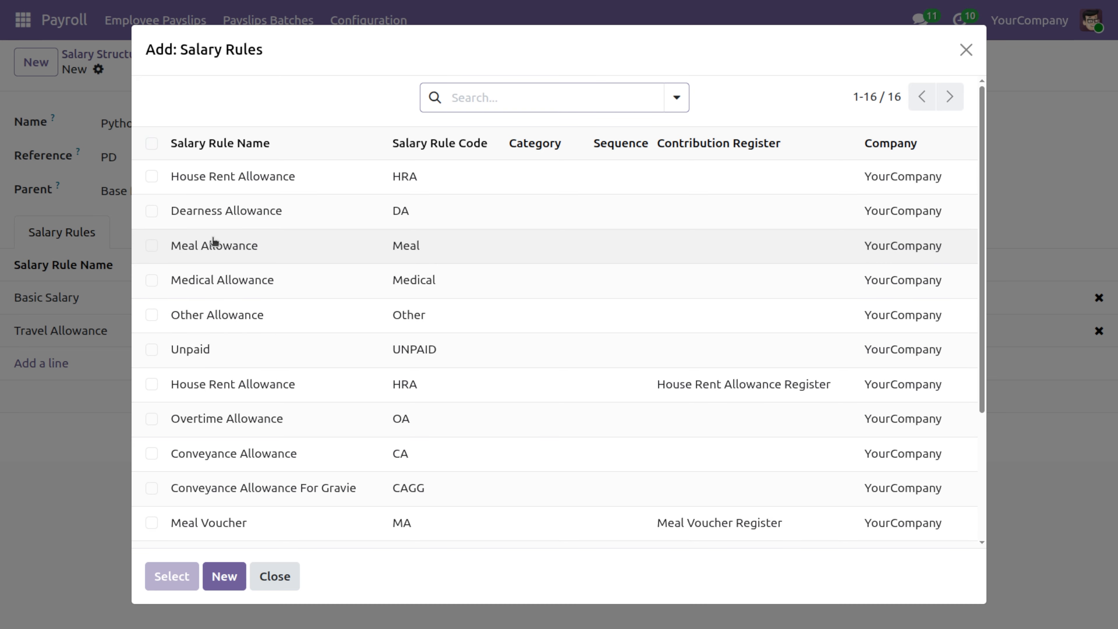
pyautogui.click(221, 255)
# - Add the Medical Allowance and Other Allowance rules to the Python Developers structure
pyautogui.click(58, 396)
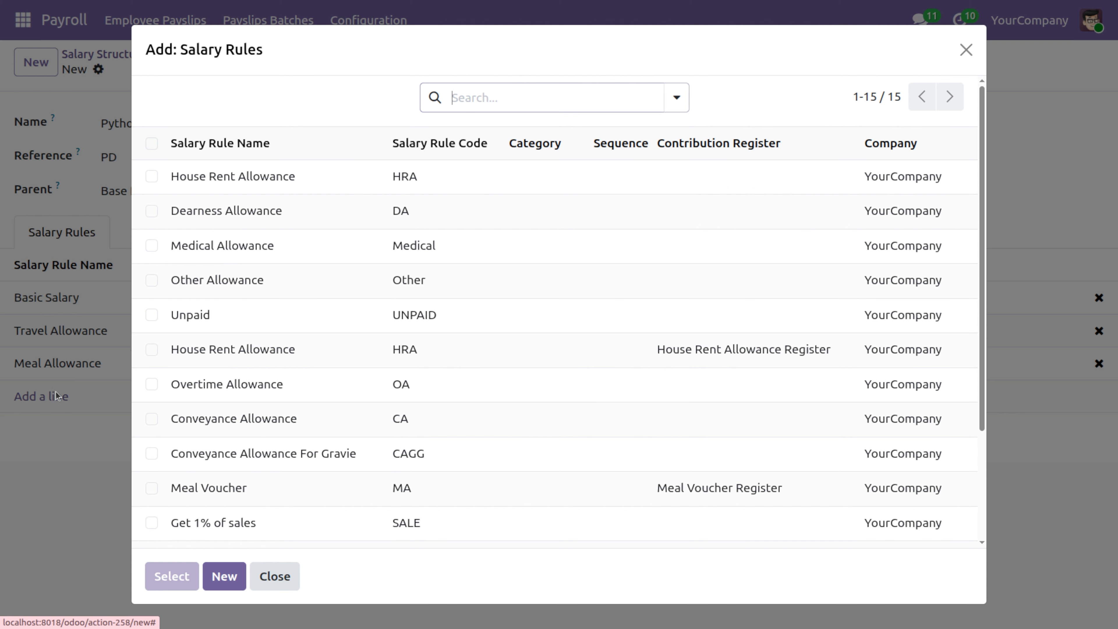
pyautogui.scroll(-1, 212, 332)
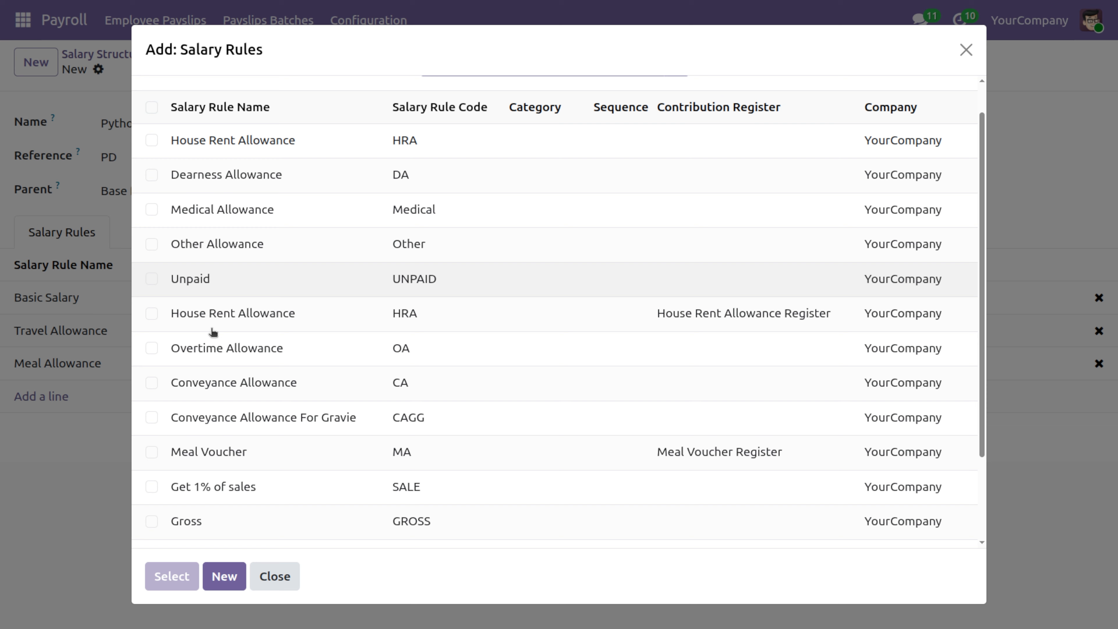
pyautogui.click(237, 216)
pyautogui.click(48, 428)
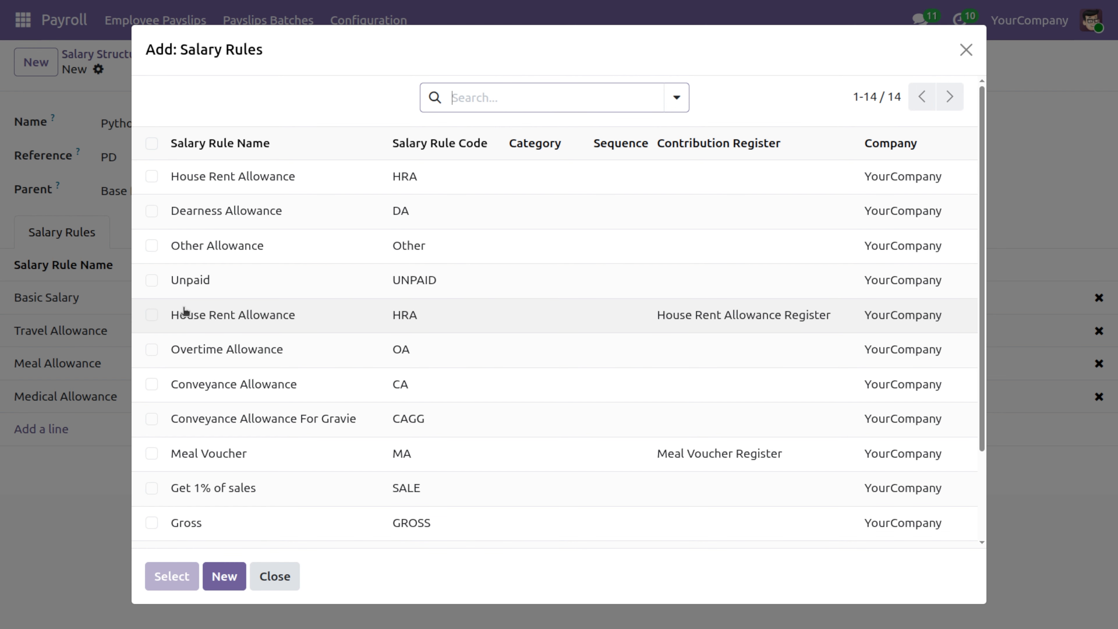
pyautogui.click(223, 240)
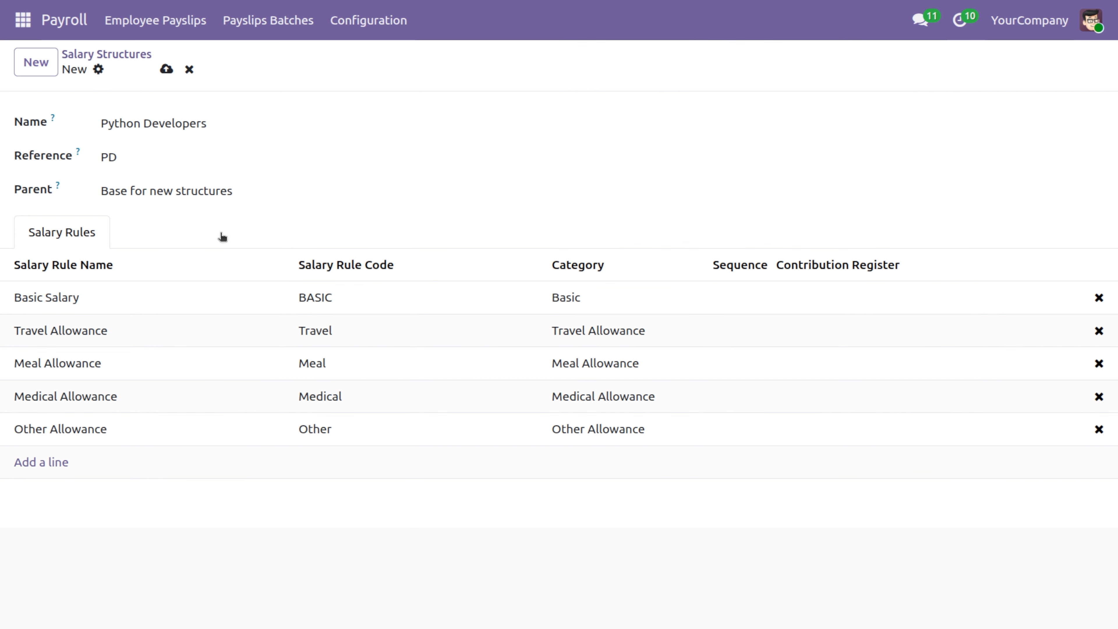
# - Add the Overtime Allowance and Provident Fund rules to the structure and save it
pyautogui.click(58, 468)
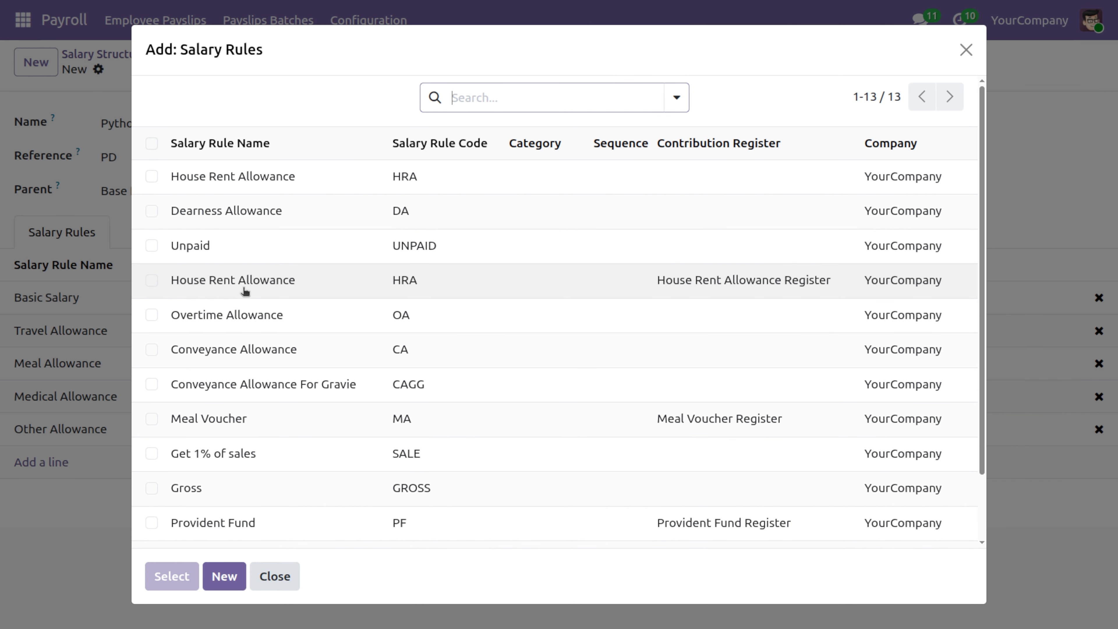
pyautogui.click(245, 323)
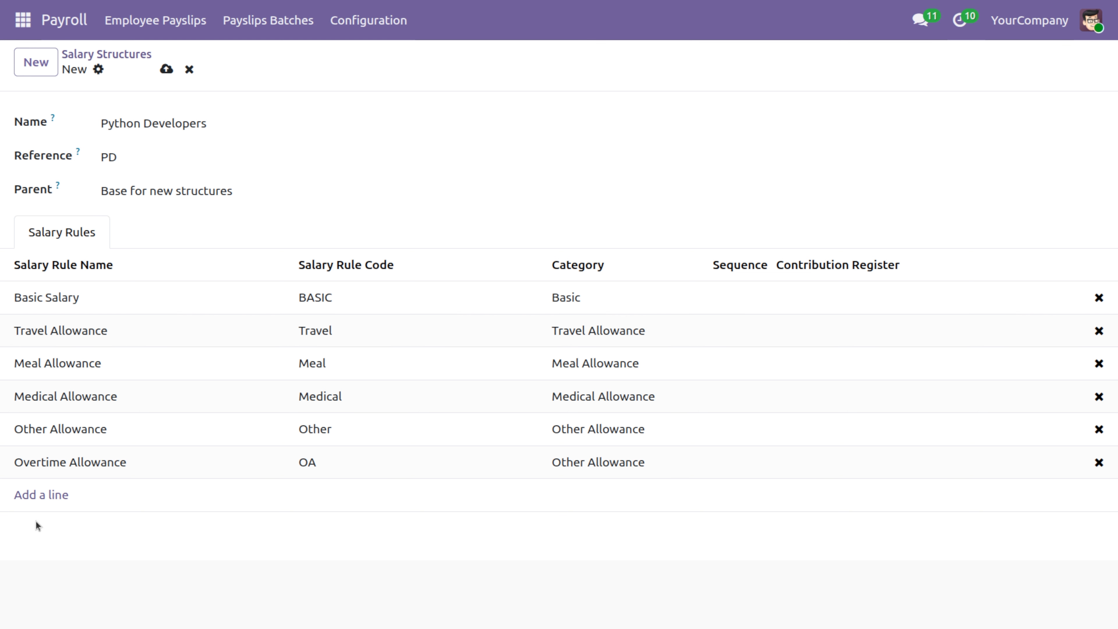
pyautogui.click(44, 494)
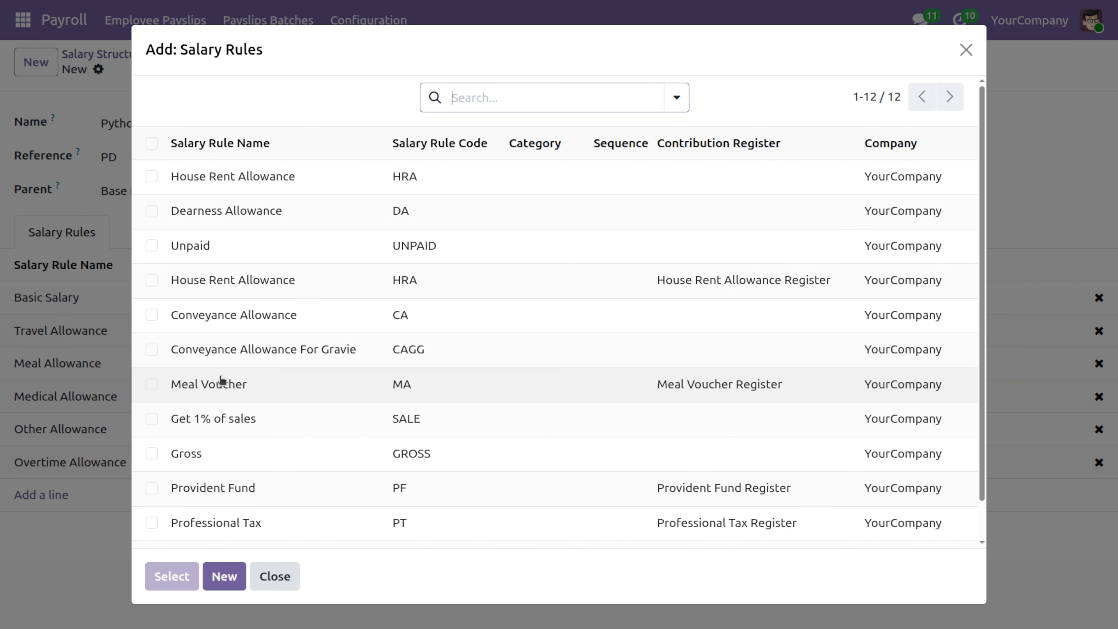
pyautogui.scroll(-2, 220, 380)
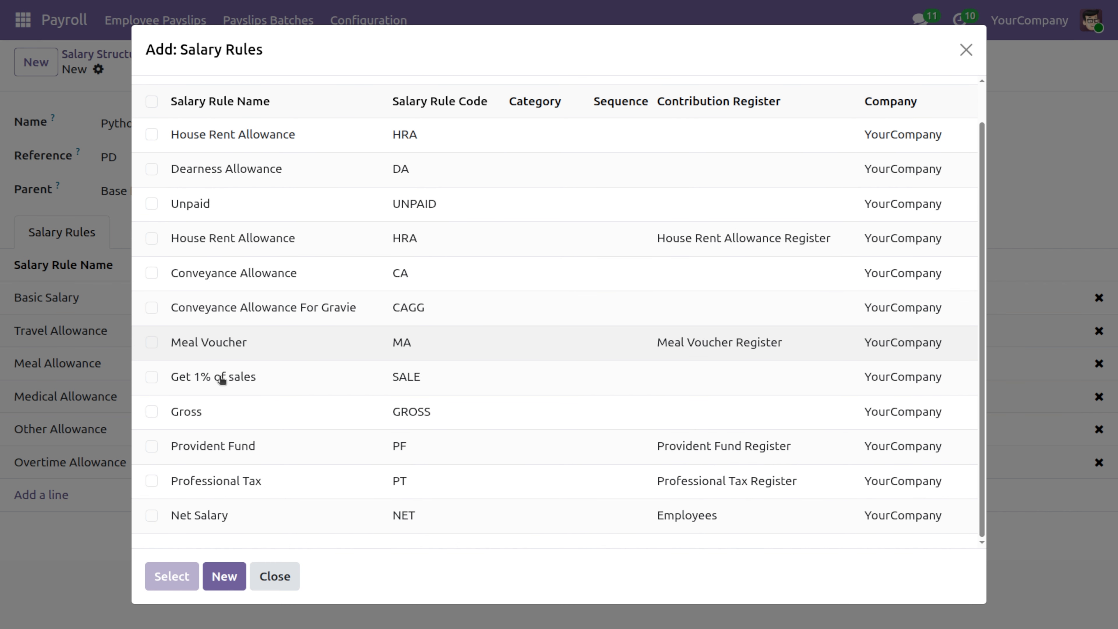
pyautogui.click(221, 446)
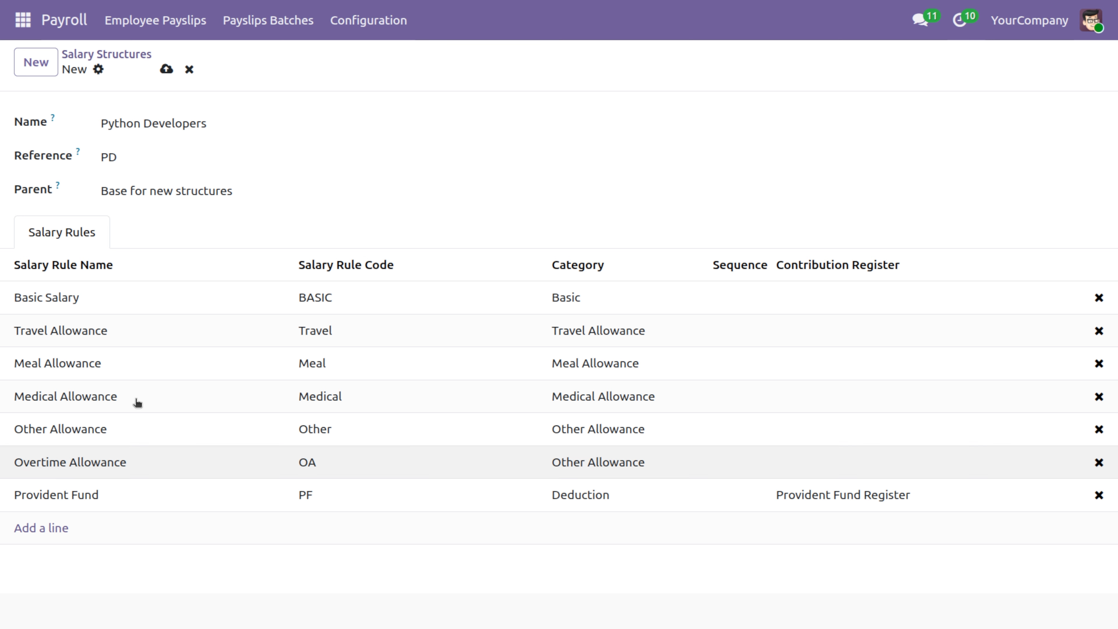
pyautogui.click(167, 69)
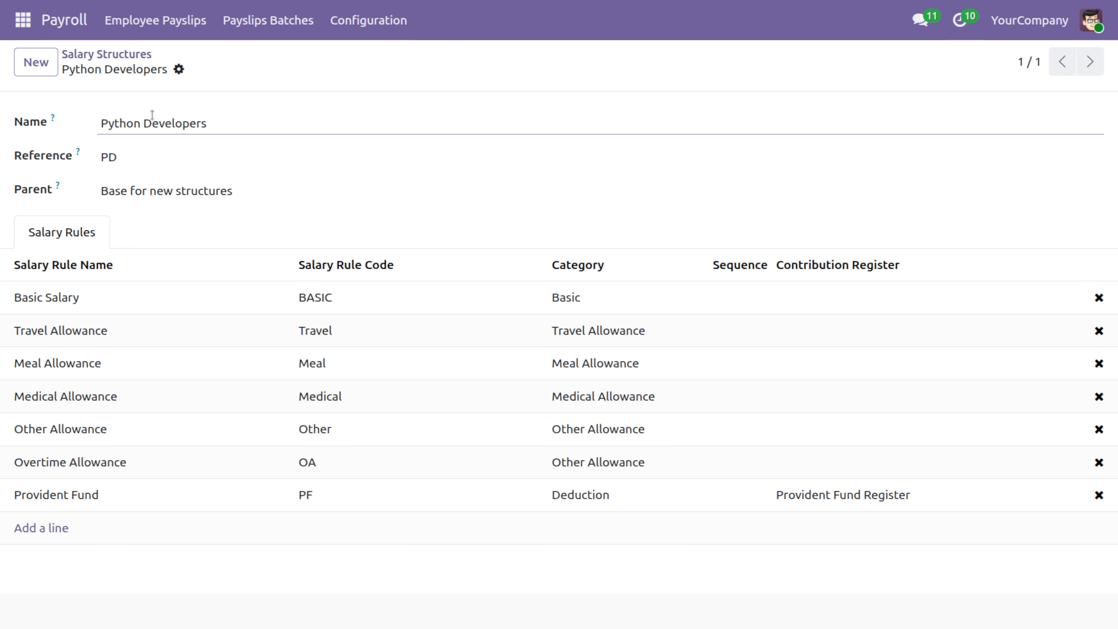
# - Start a new employee payslip for the first employee in the list
pyautogui.click(136, 14)
pyautogui.click(36, 61)
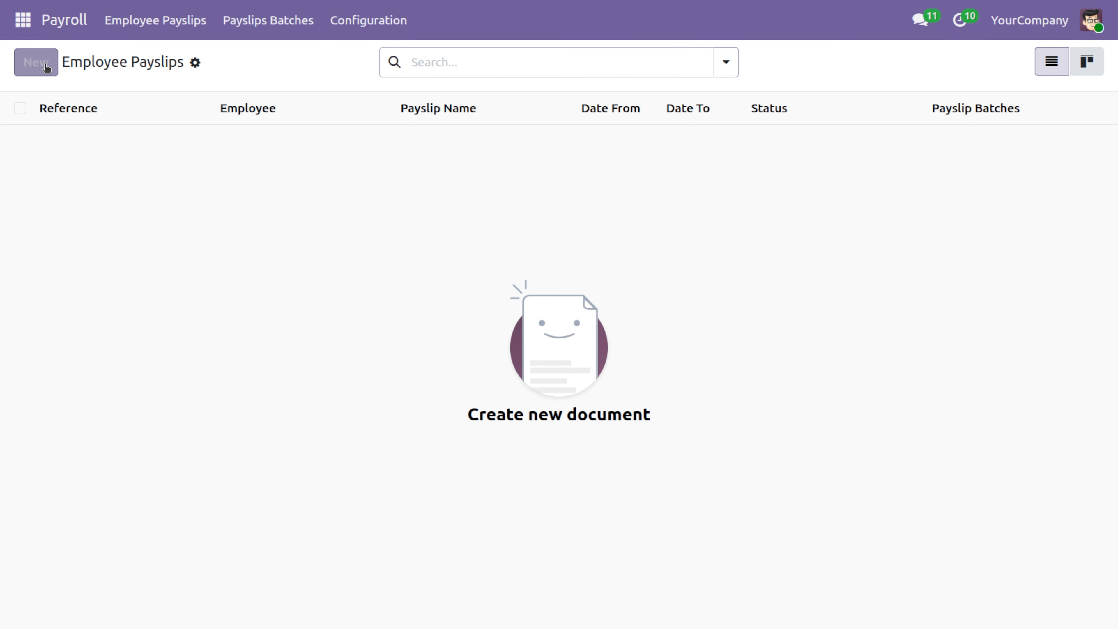
pyautogui.click(169, 189)
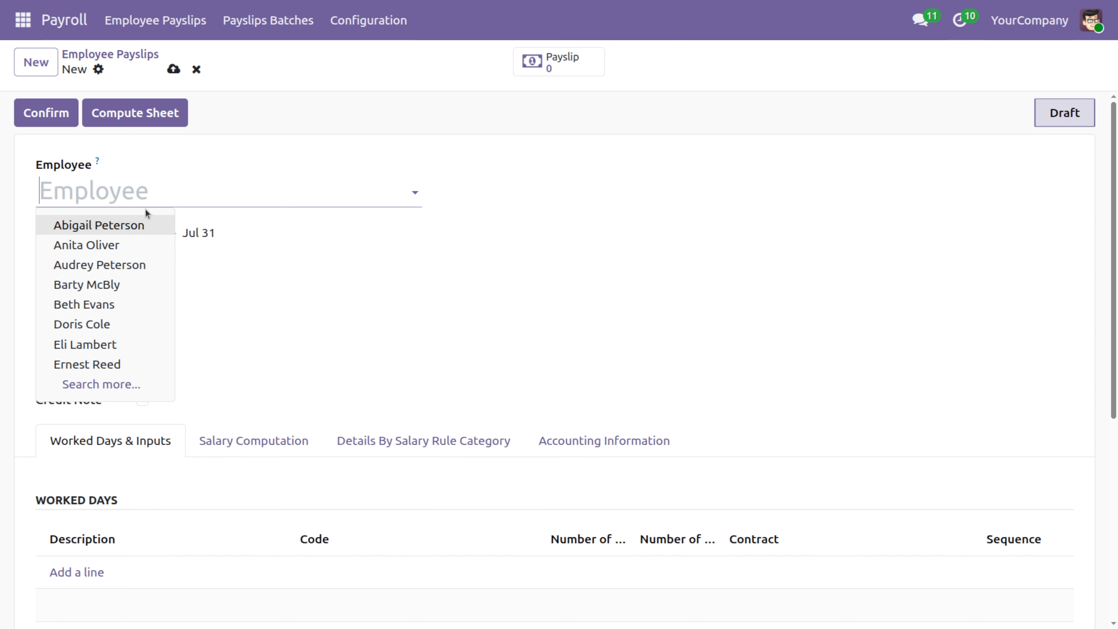
pyautogui.click(148, 226)
# - Give the payslip the reference SLIP/001 and assign it the Python Developers structure
pyautogui.click(189, 300)
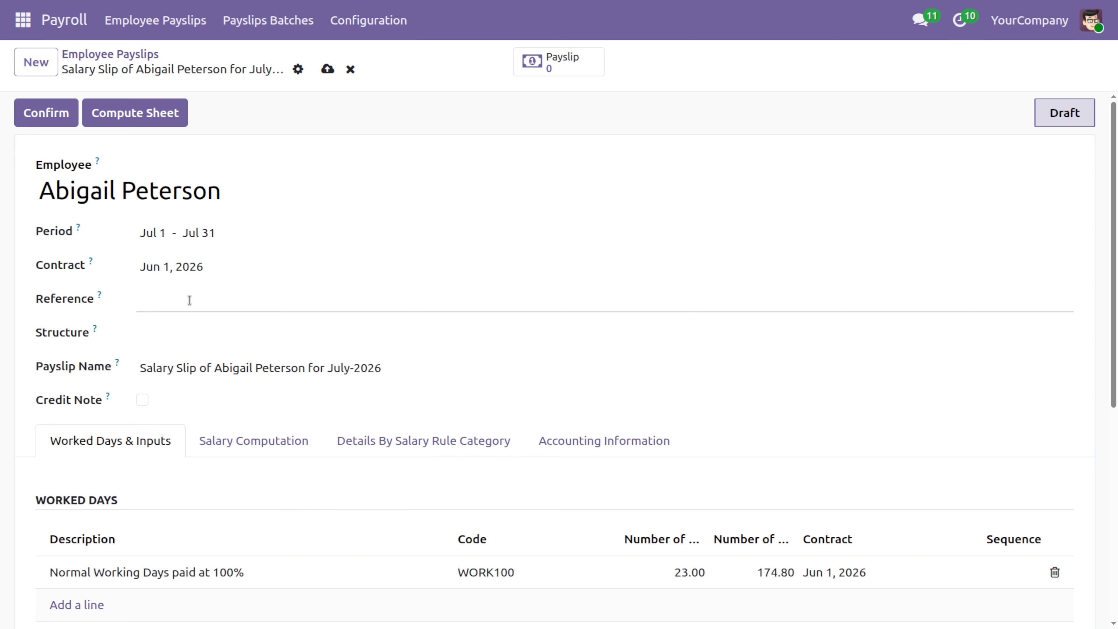
pyautogui.write('SLIP/001')
pyautogui.click(196, 331)
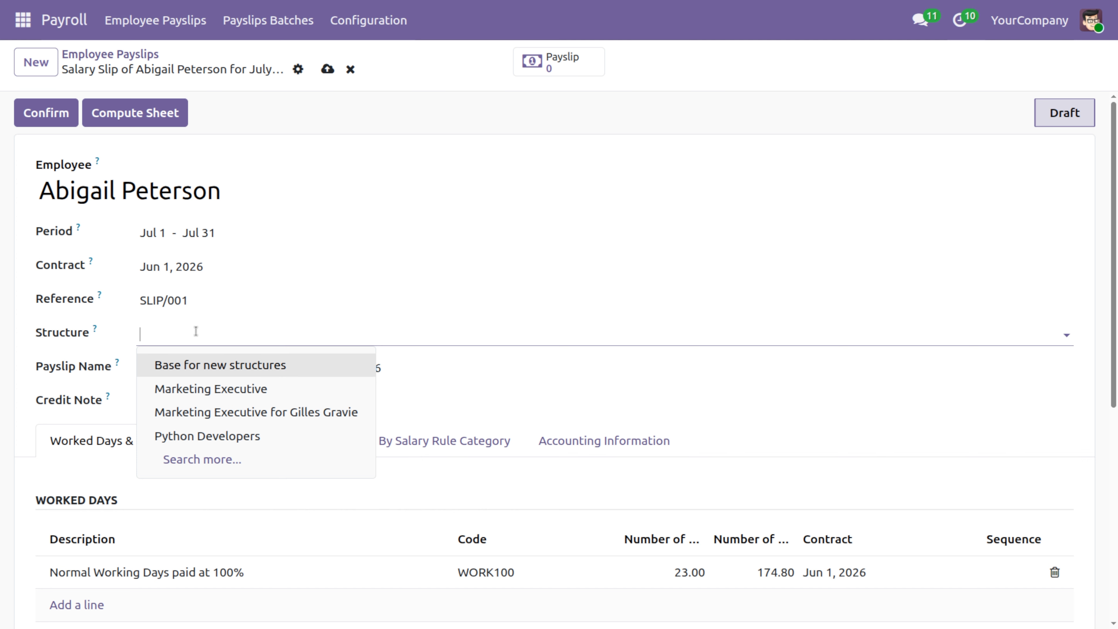
pyautogui.click(212, 436)
# - Compute the payslip's salary sheet and review the salary computation lines
pyautogui.scroll(-4, 225, 401)
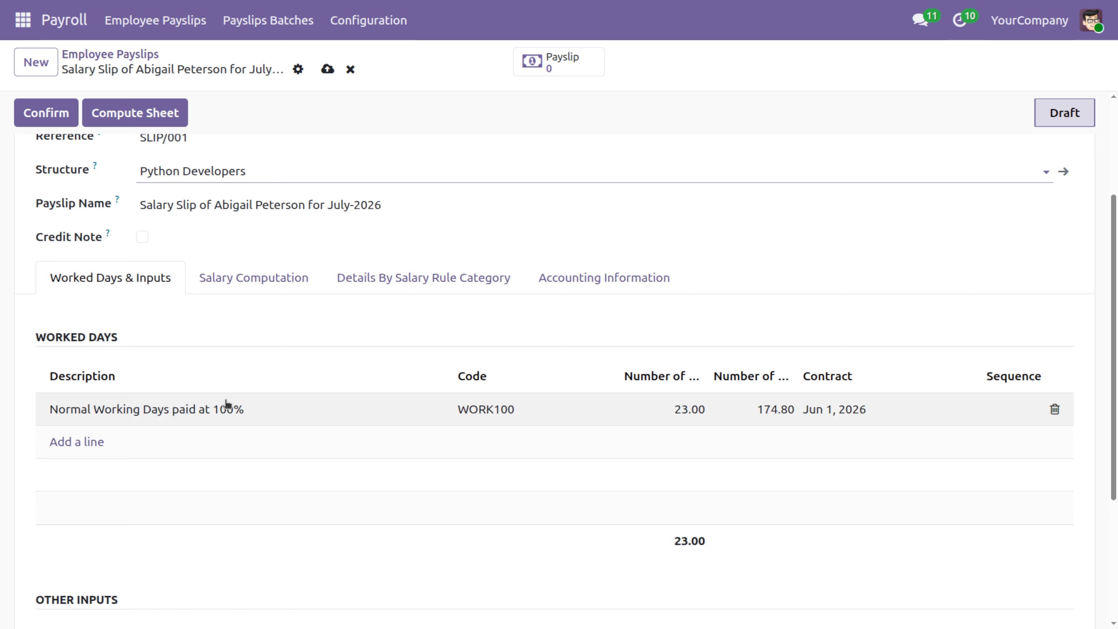
pyautogui.scroll(2, 226, 403)
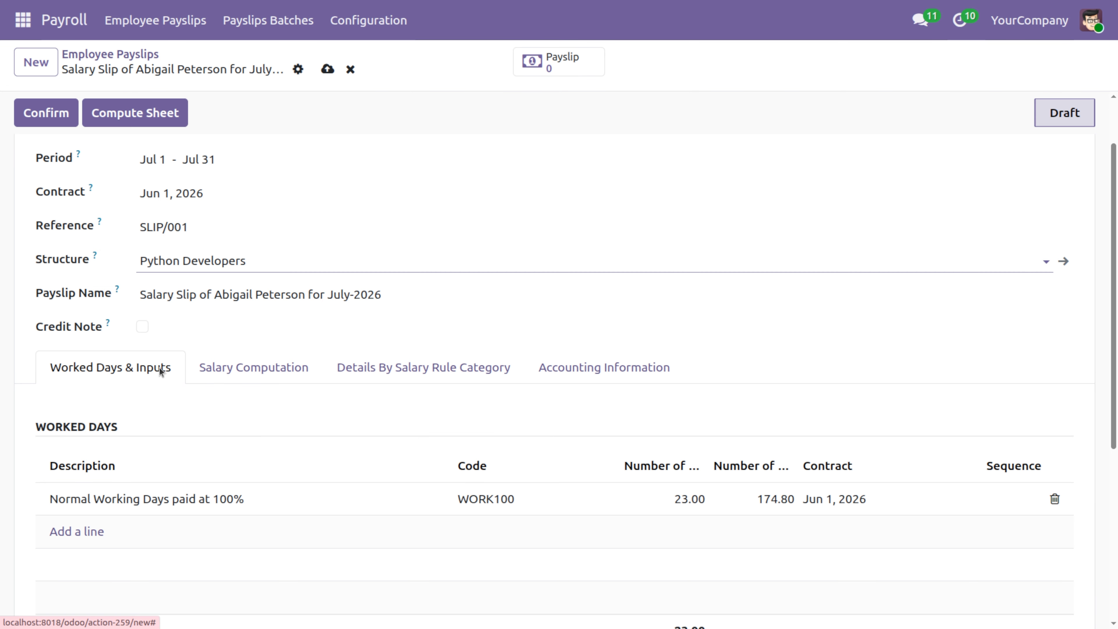
pyautogui.click(235, 369)
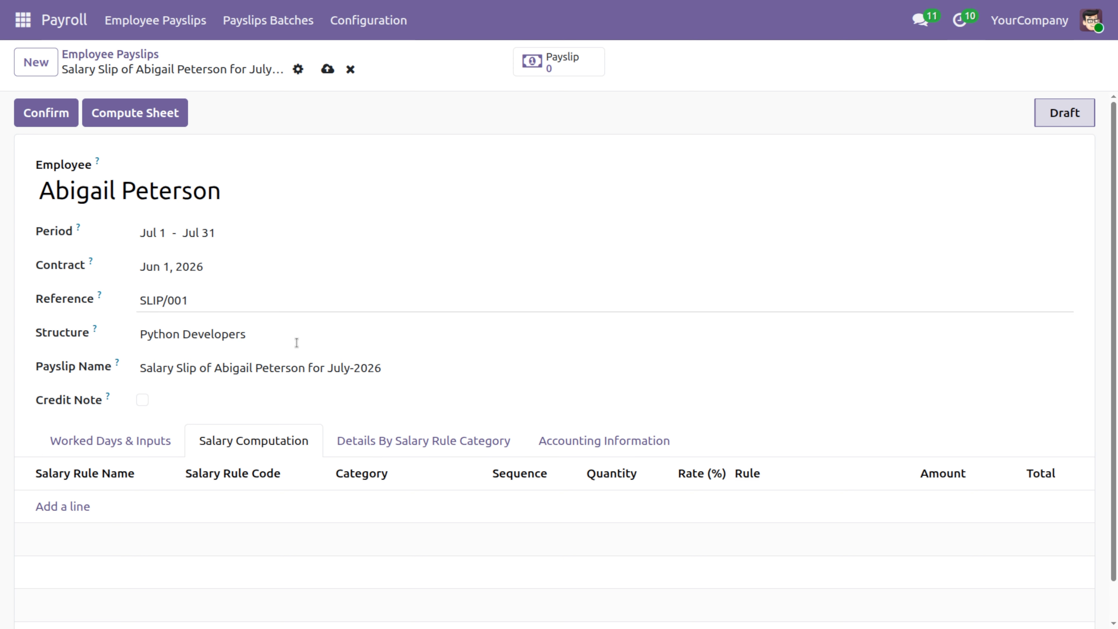
pyautogui.moveTo(277, 473)
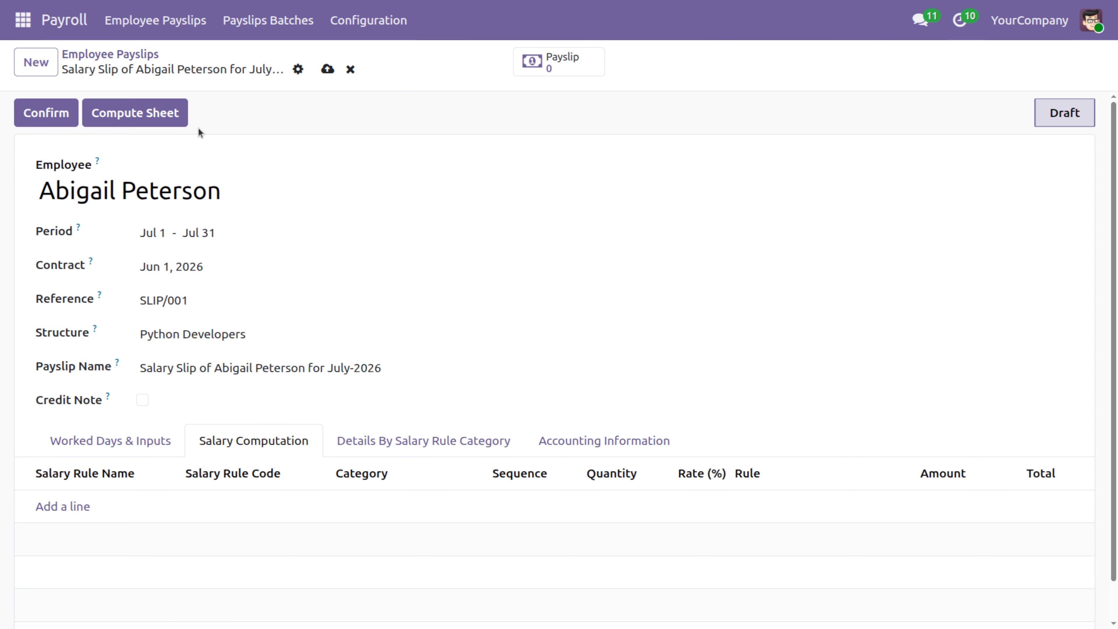
pyautogui.click(169, 115)
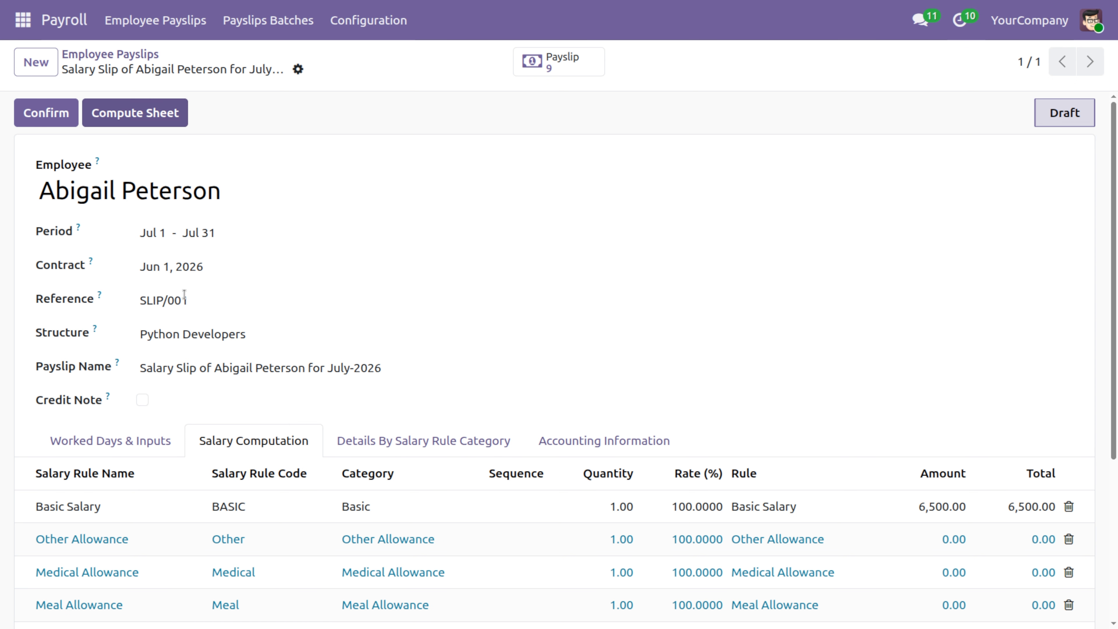
pyautogui.scroll(-5, 211, 481)
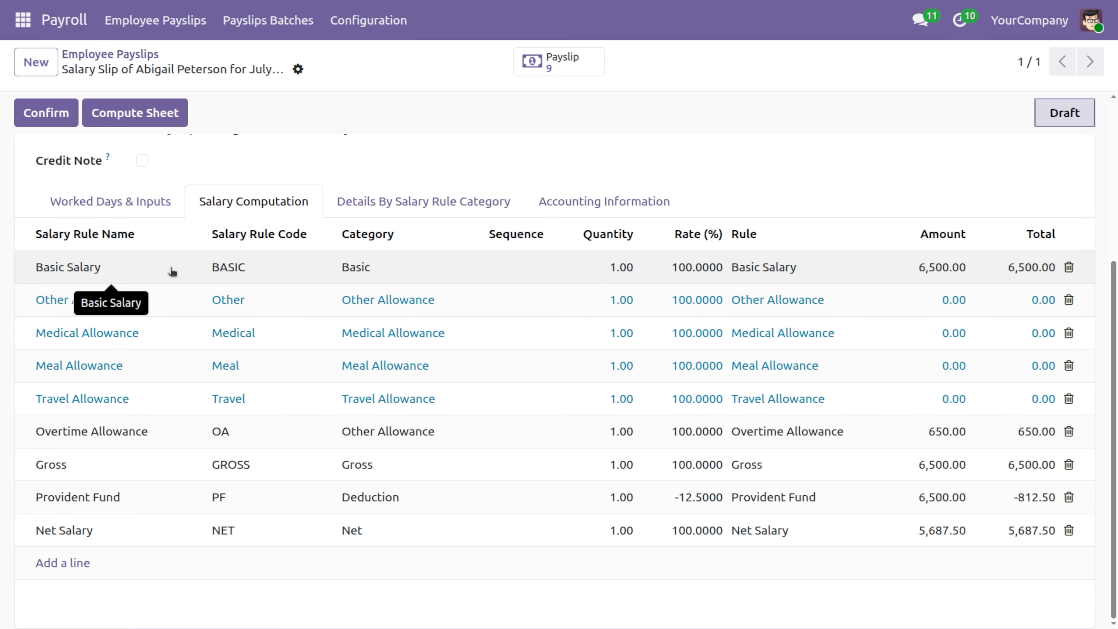
# - Check the wage and contract details in the payslip employee's payroll information, and return to the payslip
pyautogui.scroll(5, 290, 279)
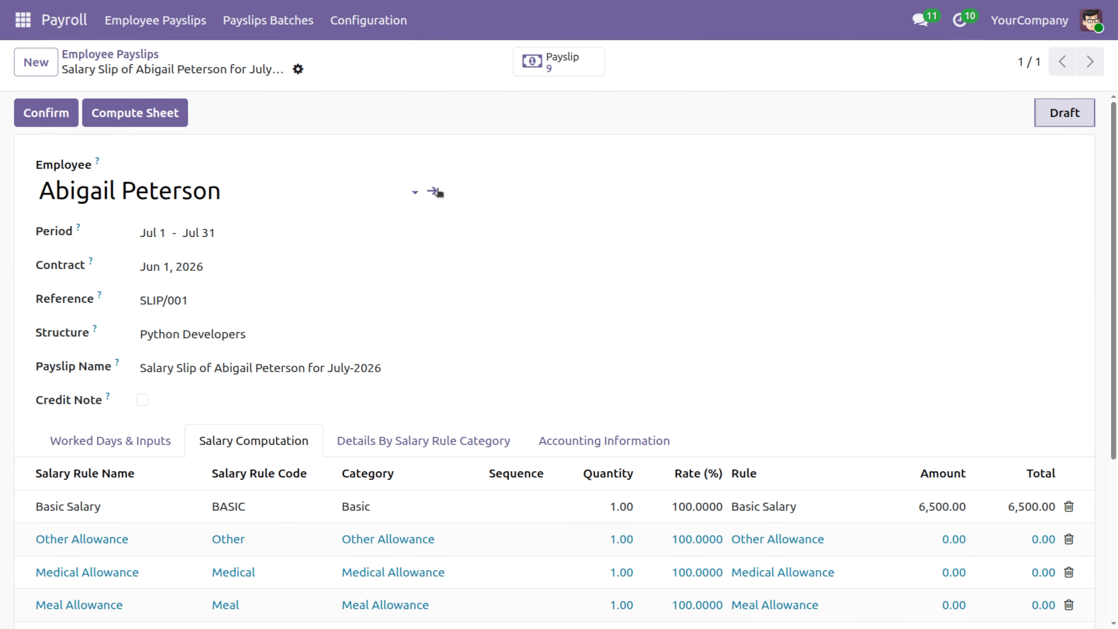
pyautogui.click(433, 191)
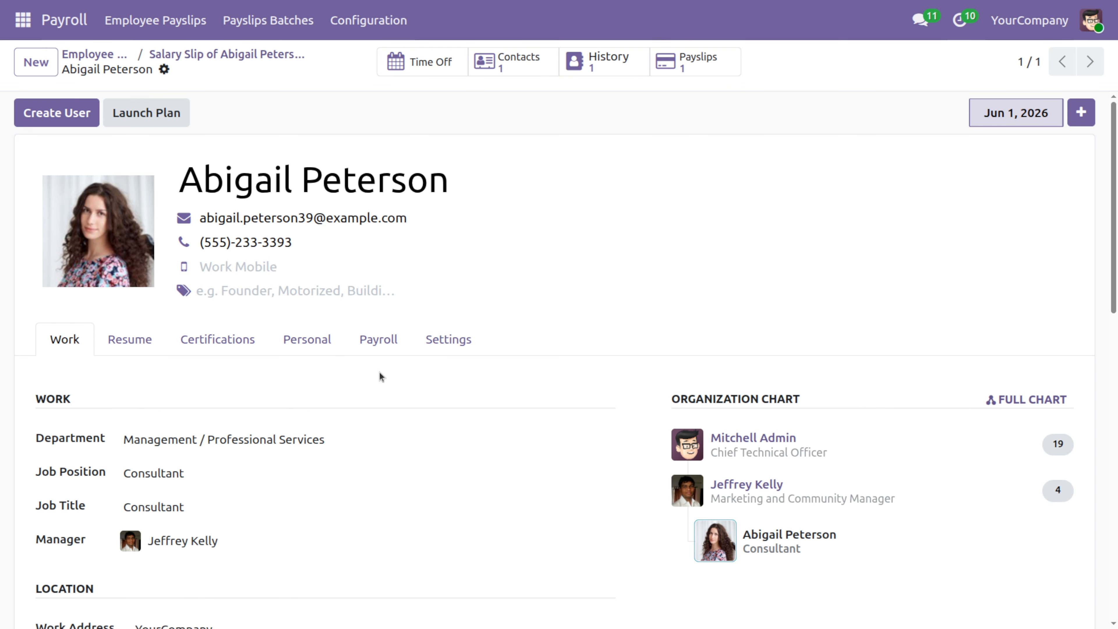
pyautogui.click(378, 340)
pyautogui.scroll(-3, 340, 525)
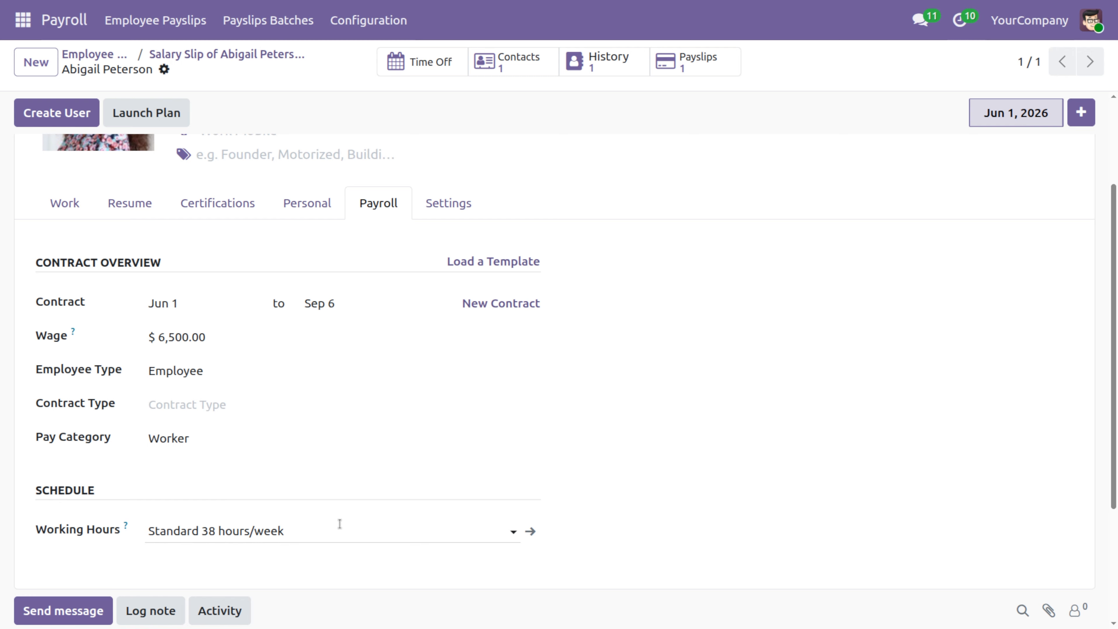
pyautogui.scroll(3, 340, 524)
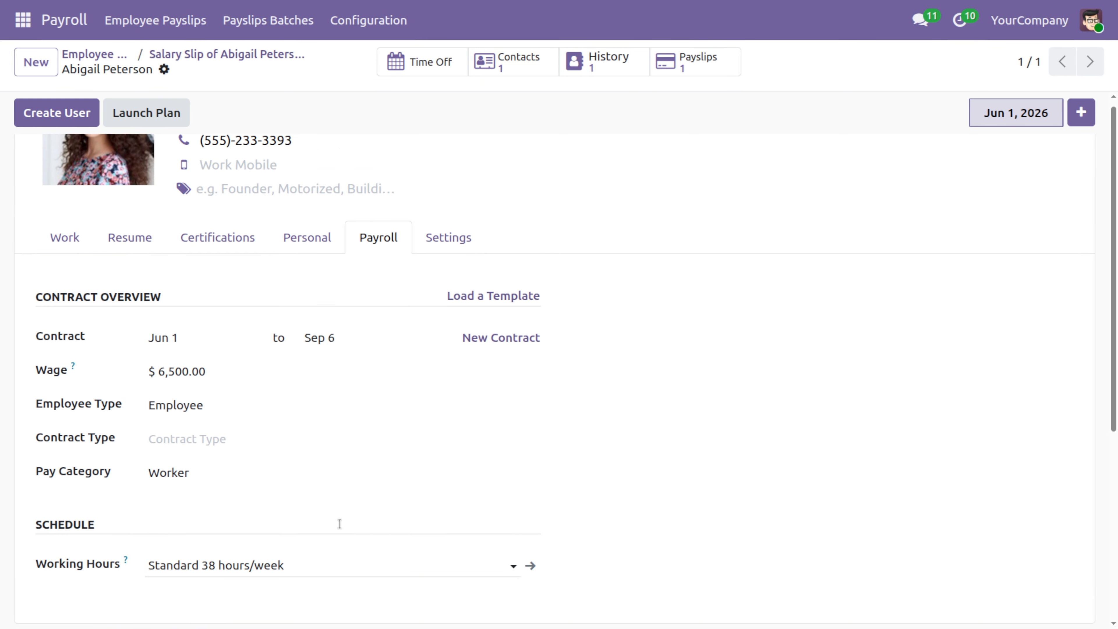
pyautogui.click(259, 55)
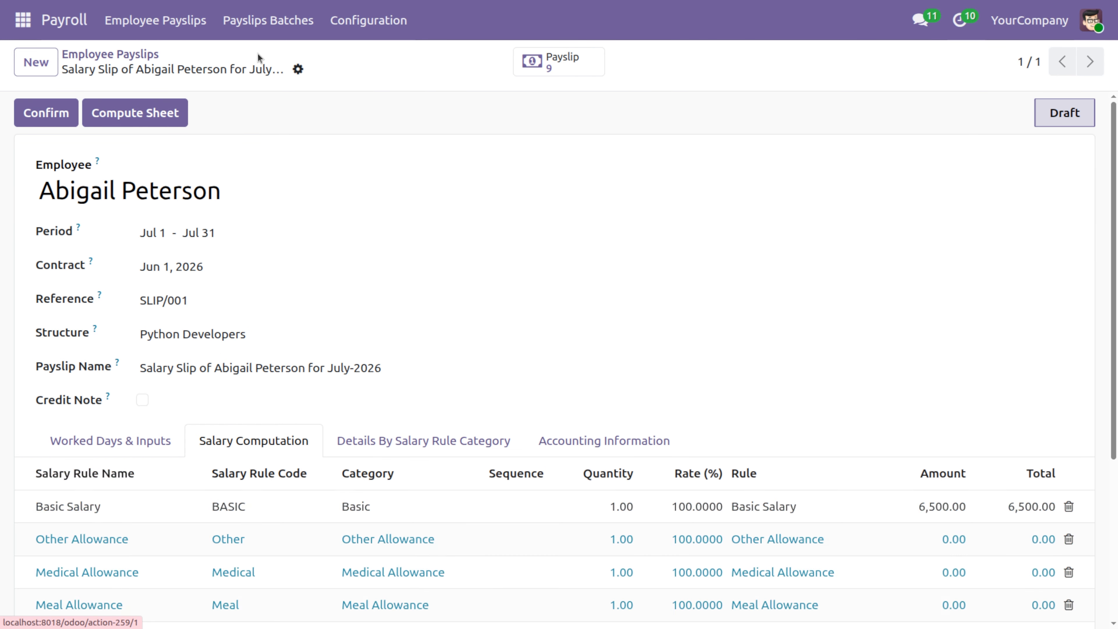
# - Look up how the payslip's Gross line is calculated in the Gross salary rule
pyautogui.scroll(-5, 345, 457)
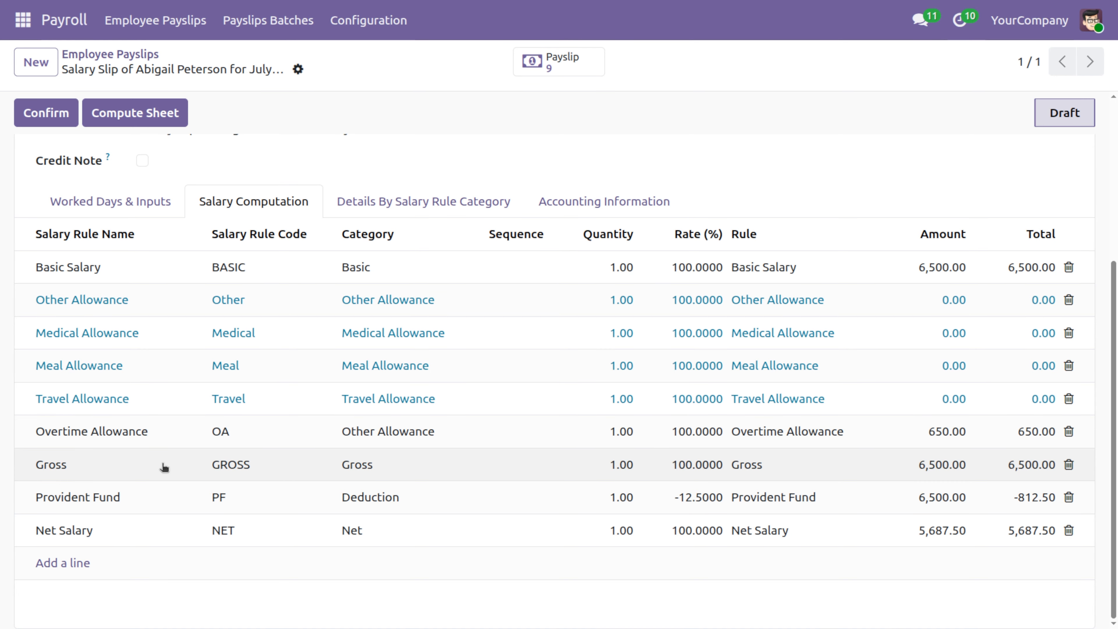
pyautogui.scroll(5, 163, 467)
pyautogui.click(363, 19)
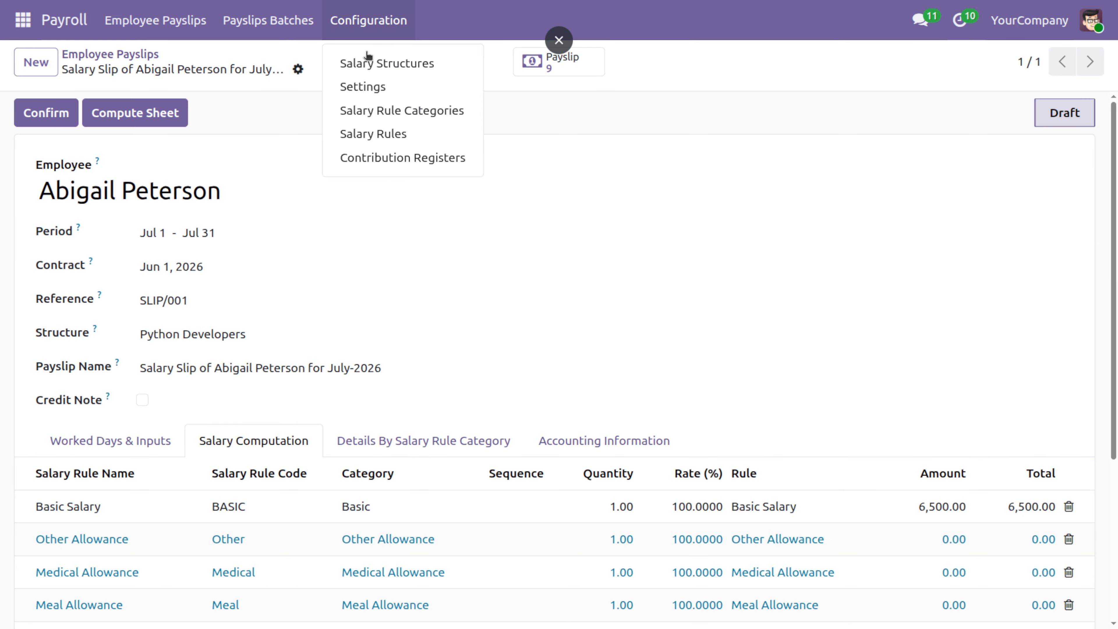
pyautogui.click(373, 133)
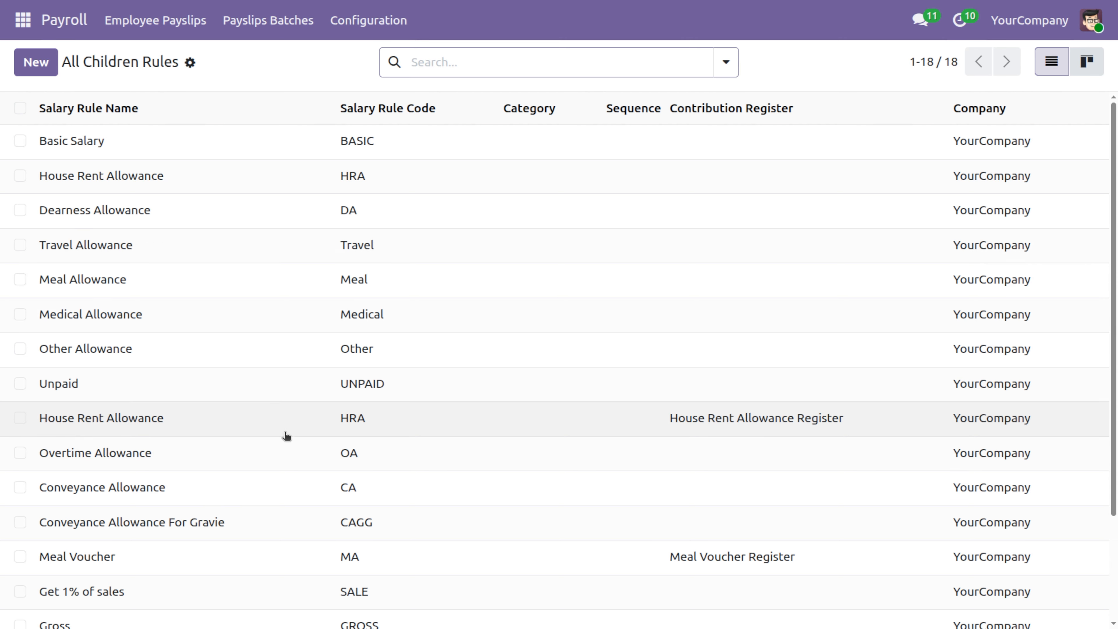
pyautogui.scroll(-3, 287, 436)
pyautogui.click(261, 494)
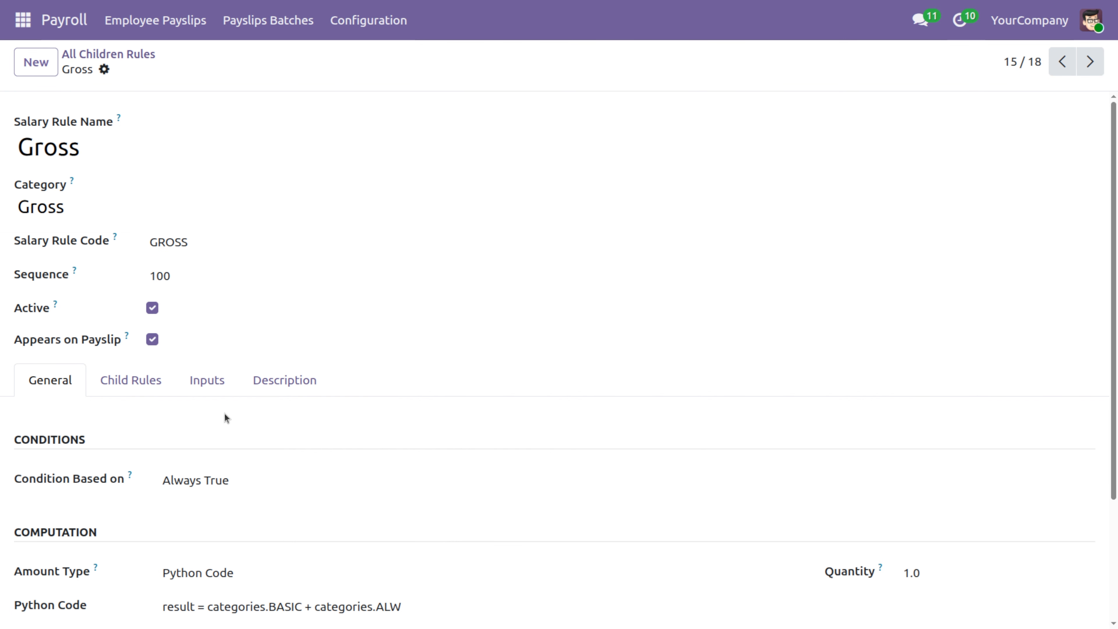
pyautogui.scroll(-3, 207, 554)
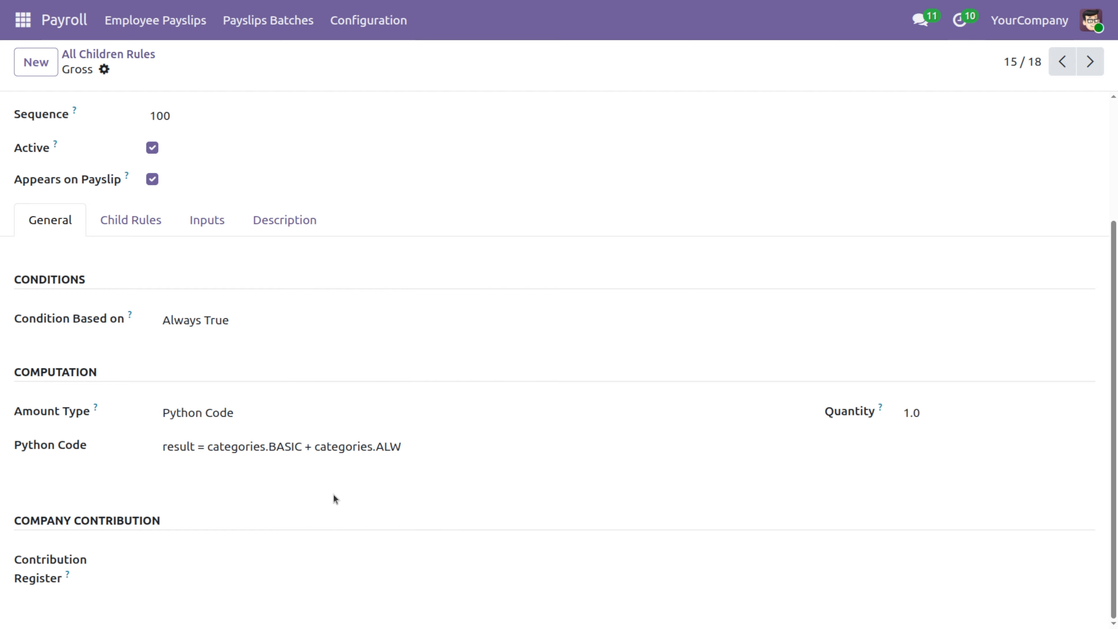
pyautogui.scroll(3, 371, 361)
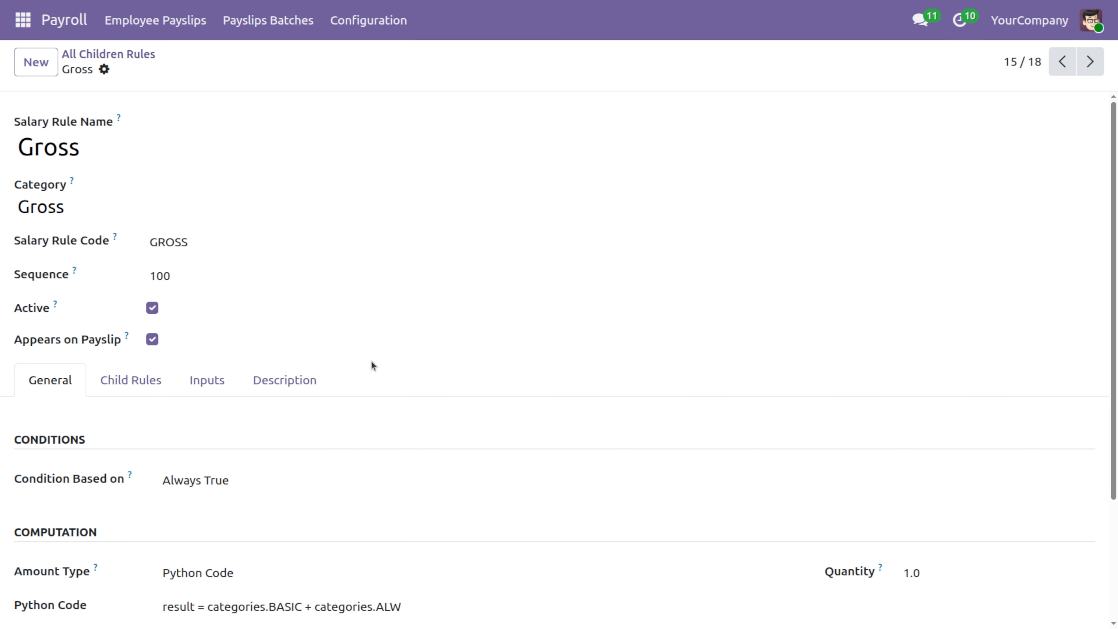
# - Reopen payslip SLIP/001 and examine the quantities, rates and amounts of its salary computation
pyautogui.click(155, 21)
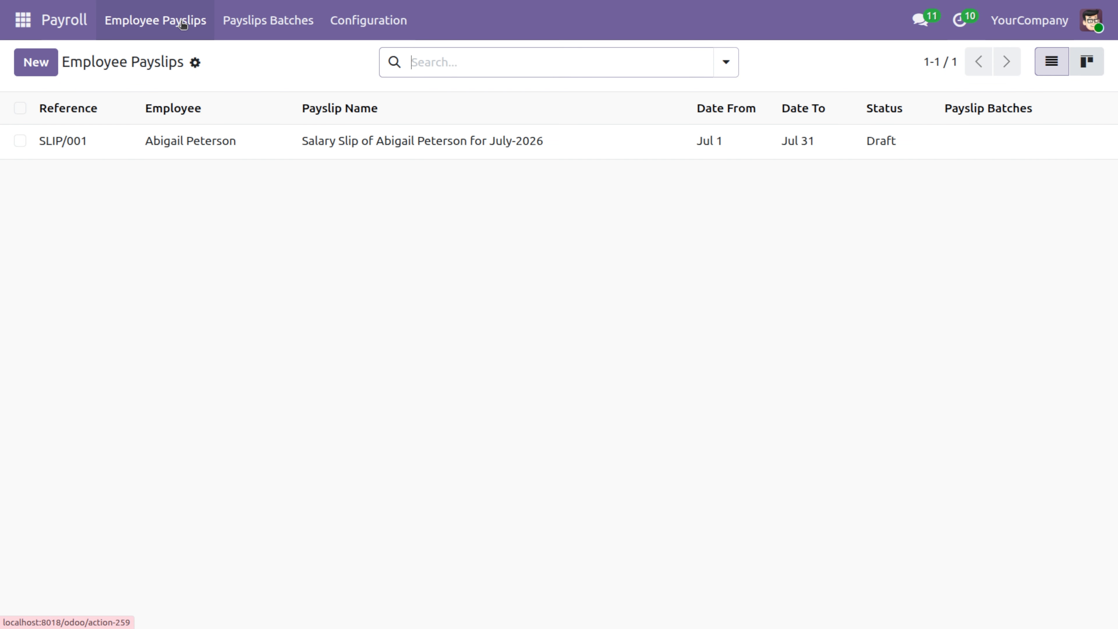
pyautogui.click(213, 150)
pyautogui.scroll(-5, 249, 374)
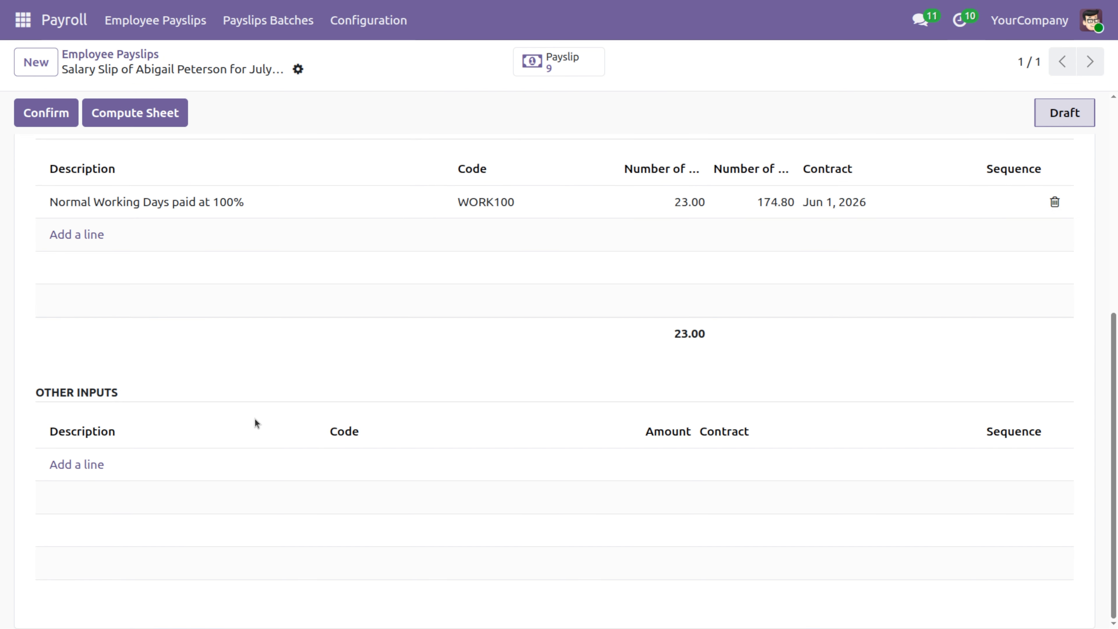
pyautogui.scroll(3, 238, 328)
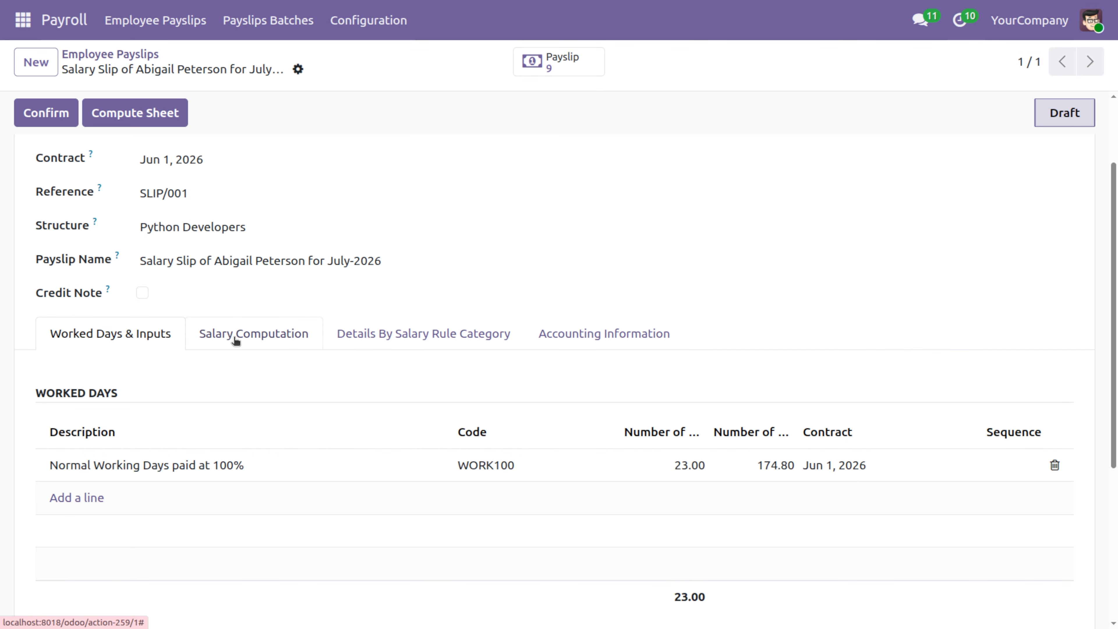
pyautogui.click(235, 338)
pyautogui.scroll(-3, 271, 546)
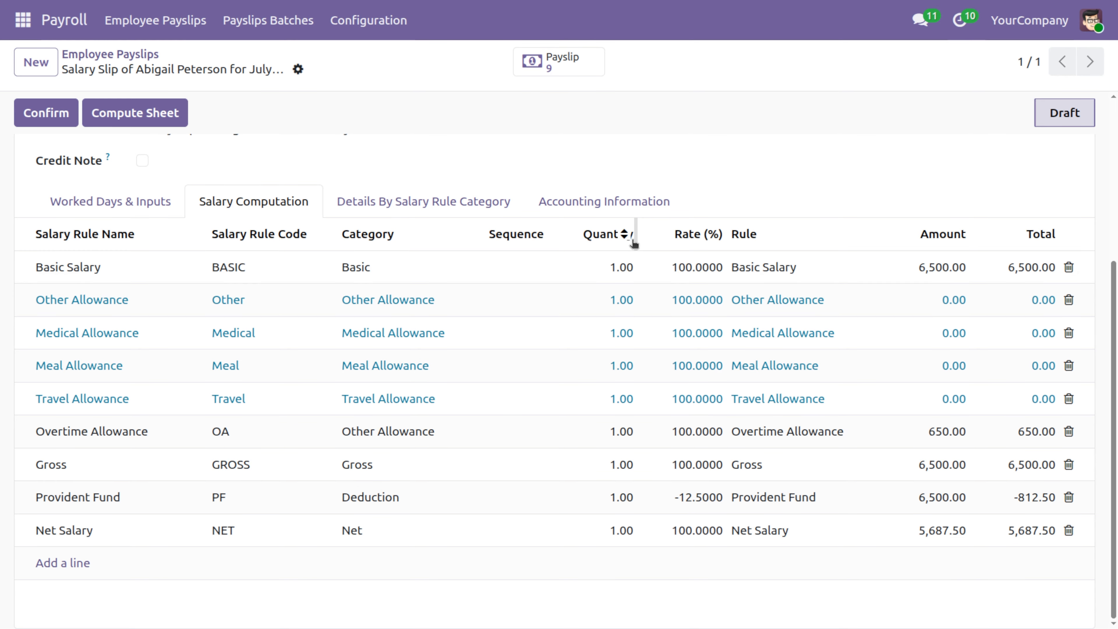
# - Examine the Provident Fund salary rule's percentage computation and contribution register, and return to the rules list
pyautogui.scroll(5, 634, 242)
pyautogui.click(393, 28)
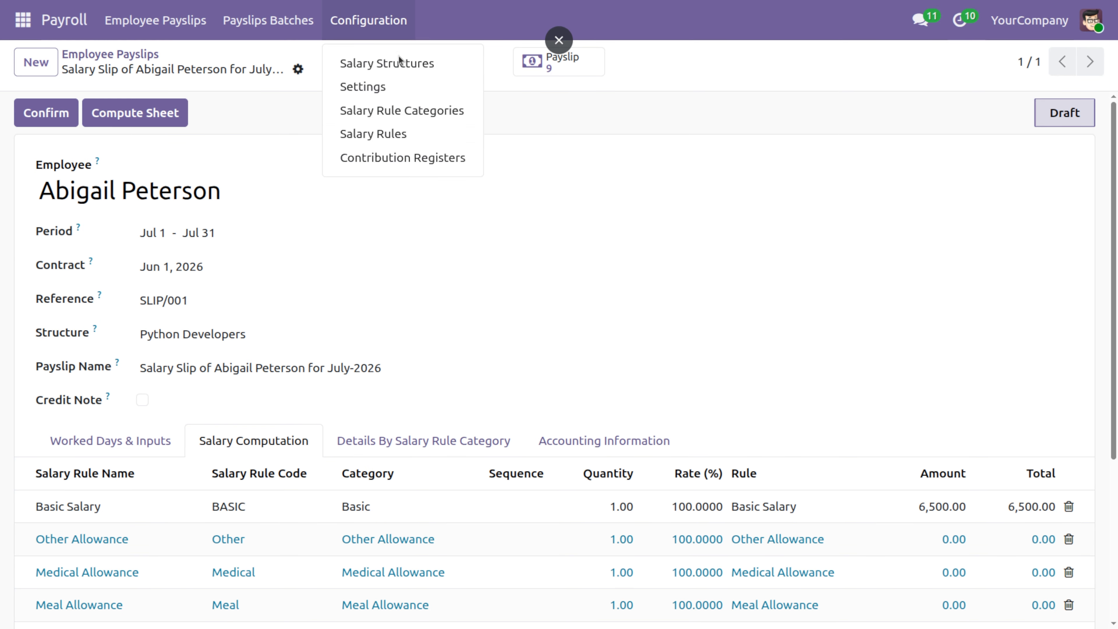
pyautogui.click(416, 135)
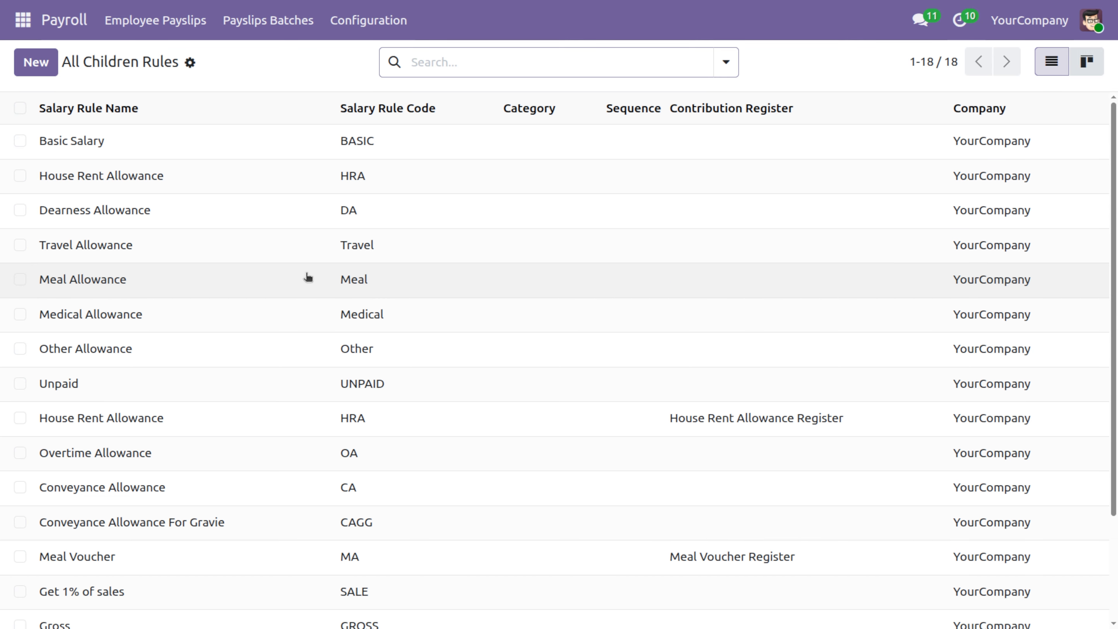
pyautogui.scroll(-3, 307, 277)
pyautogui.click(188, 525)
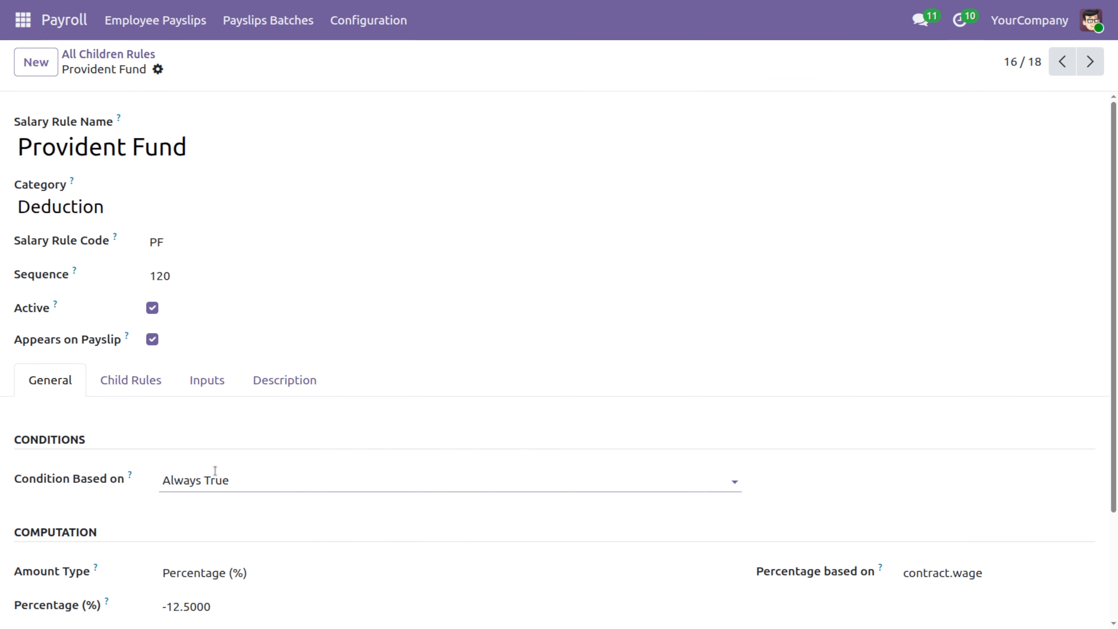
pyautogui.scroll(-3, 231, 412)
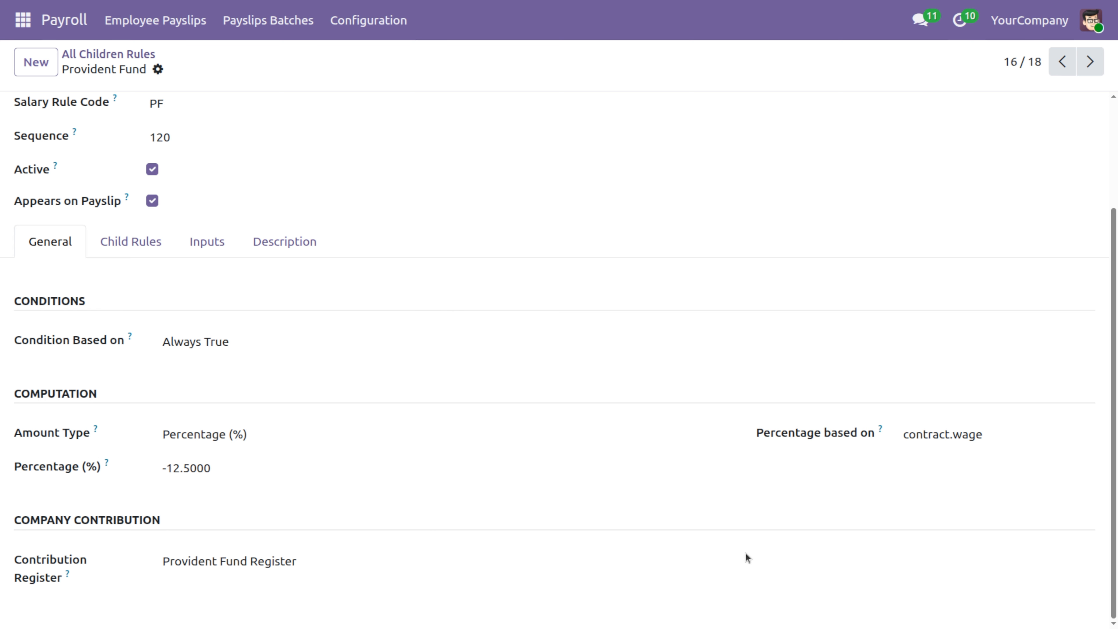
pyautogui.scroll(3, 721, 128)
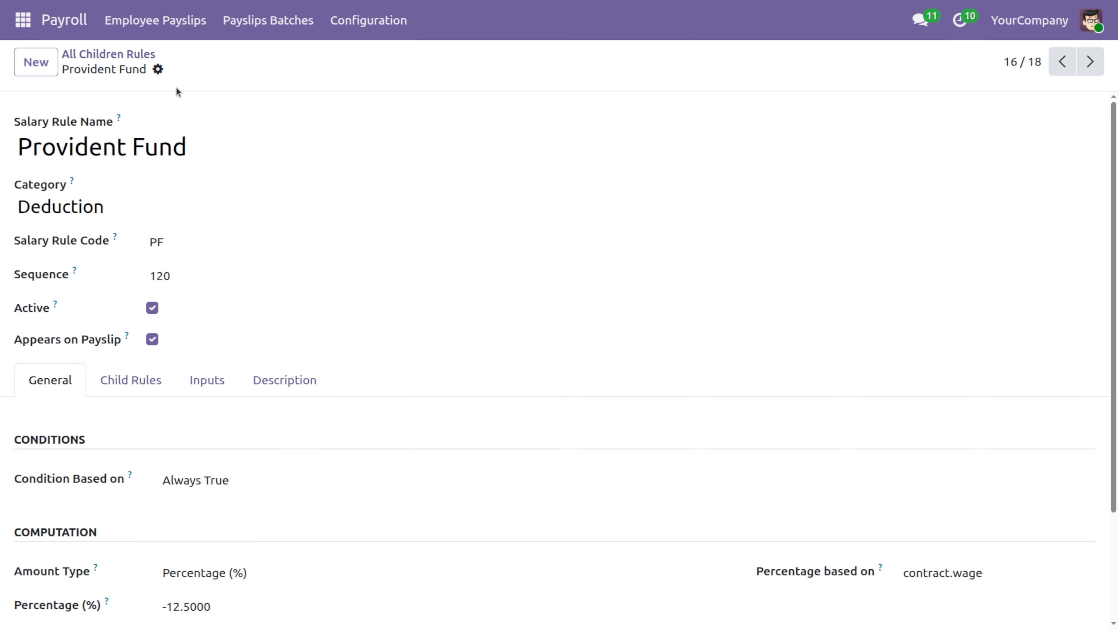
pyautogui.click(141, 53)
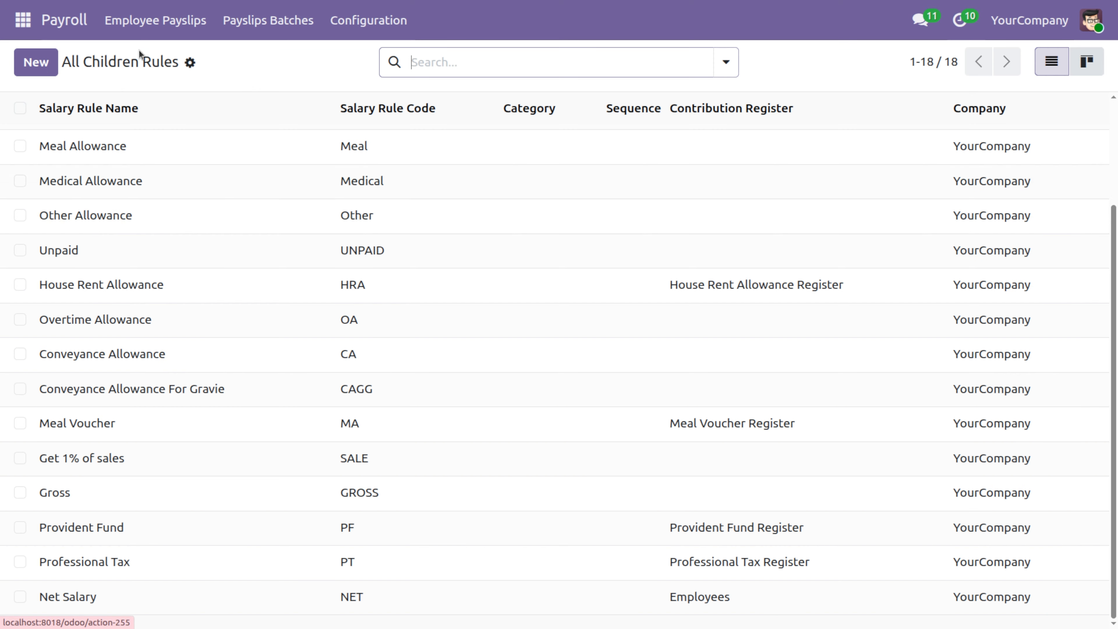
# - Return to payslip SLIP/001 and review its Provident Fund and Net Salary computation lines
pyautogui.click(177, 20)
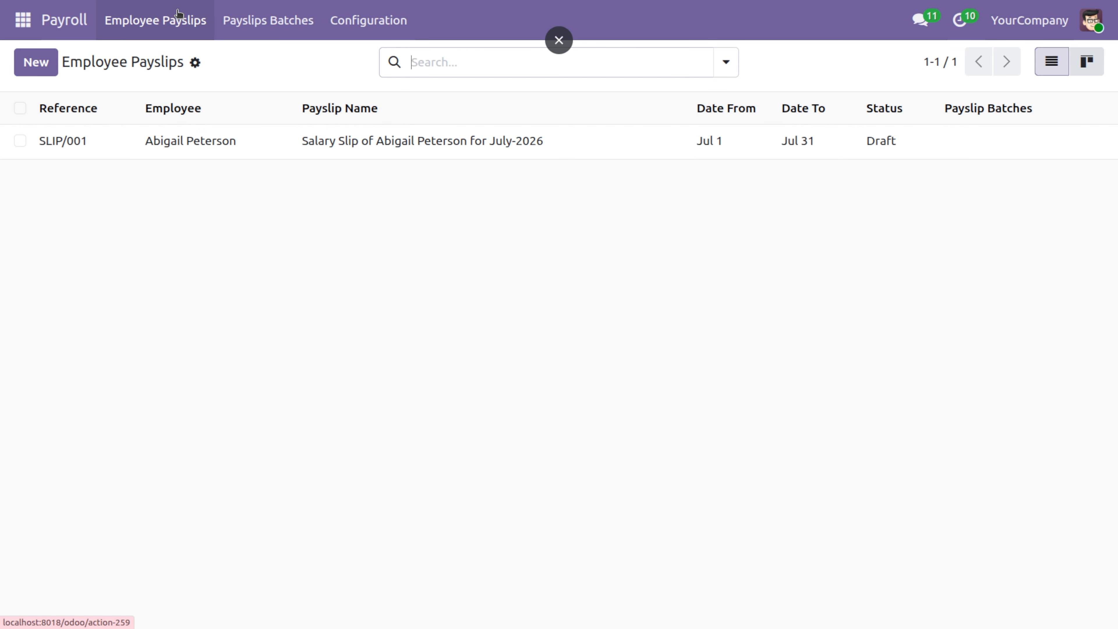
pyautogui.click(215, 142)
pyautogui.scroll(-6, 242, 449)
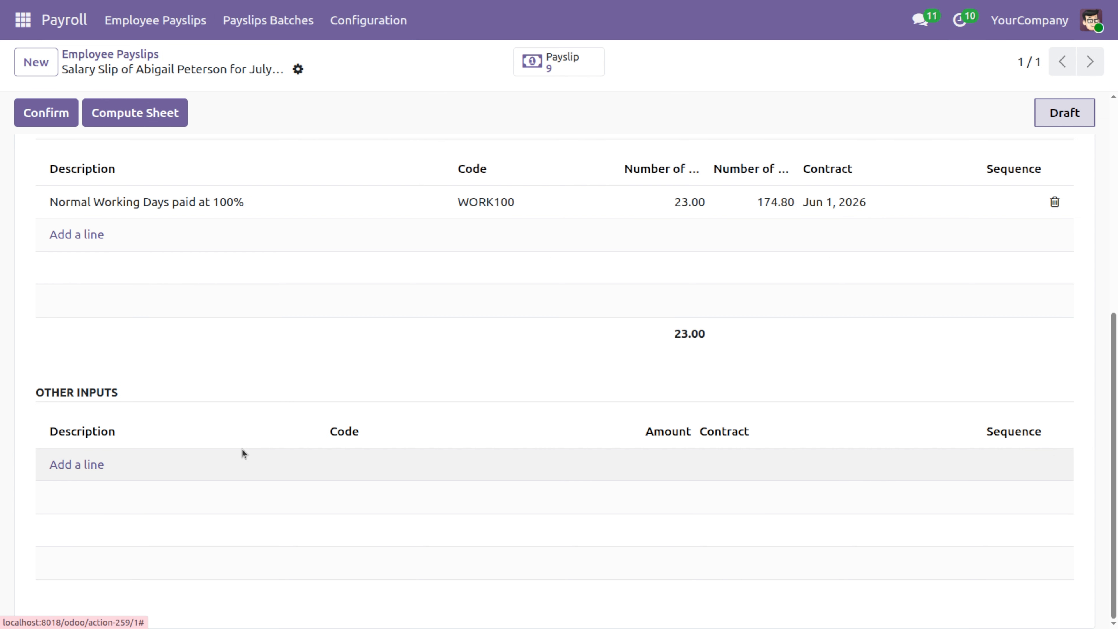
pyautogui.scroll(5, 242, 449)
pyautogui.click(223, 414)
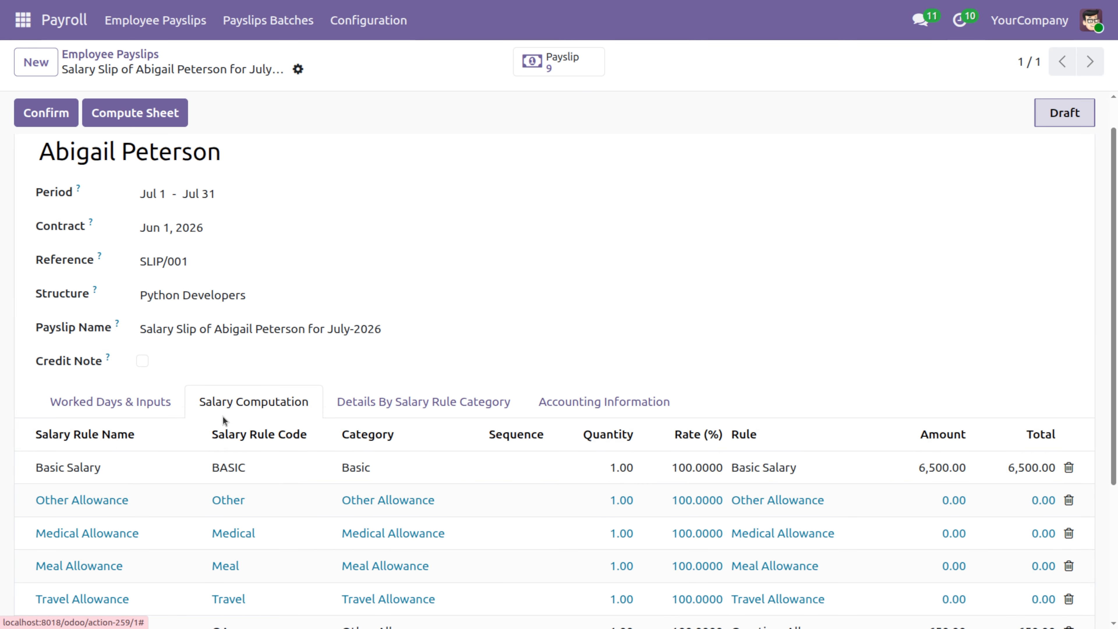
pyautogui.scroll(-4, 223, 422)
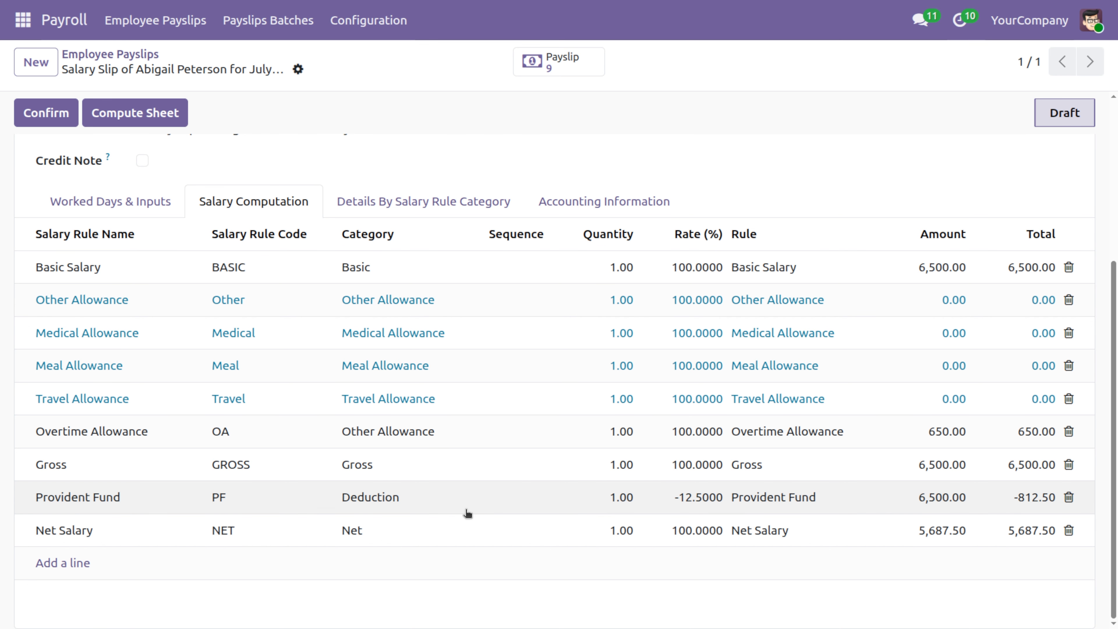
# - Examine the Net Salary rule's conditions, Python code computation and contribution register
pyautogui.scroll(5, 455, 348)
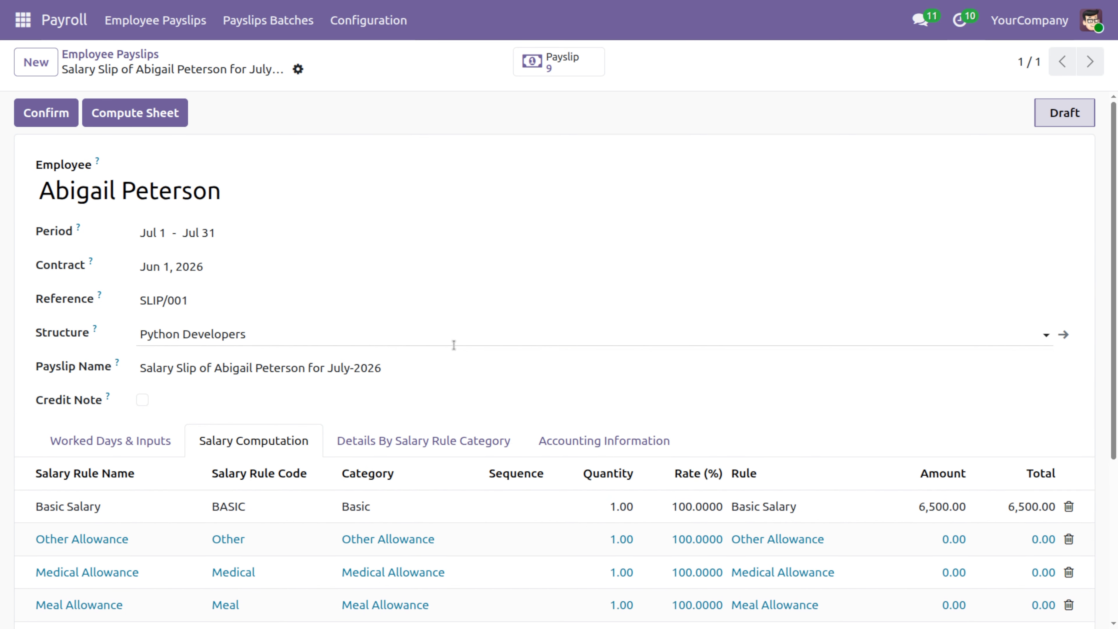
pyautogui.click(387, 27)
pyautogui.click(413, 141)
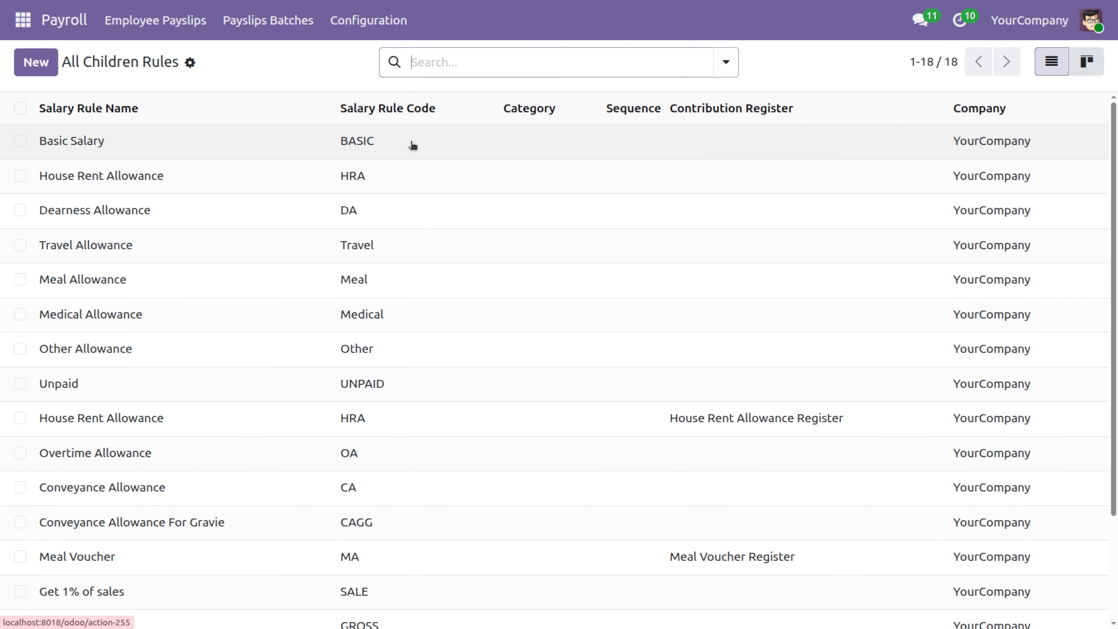
pyautogui.scroll(-3, 247, 520)
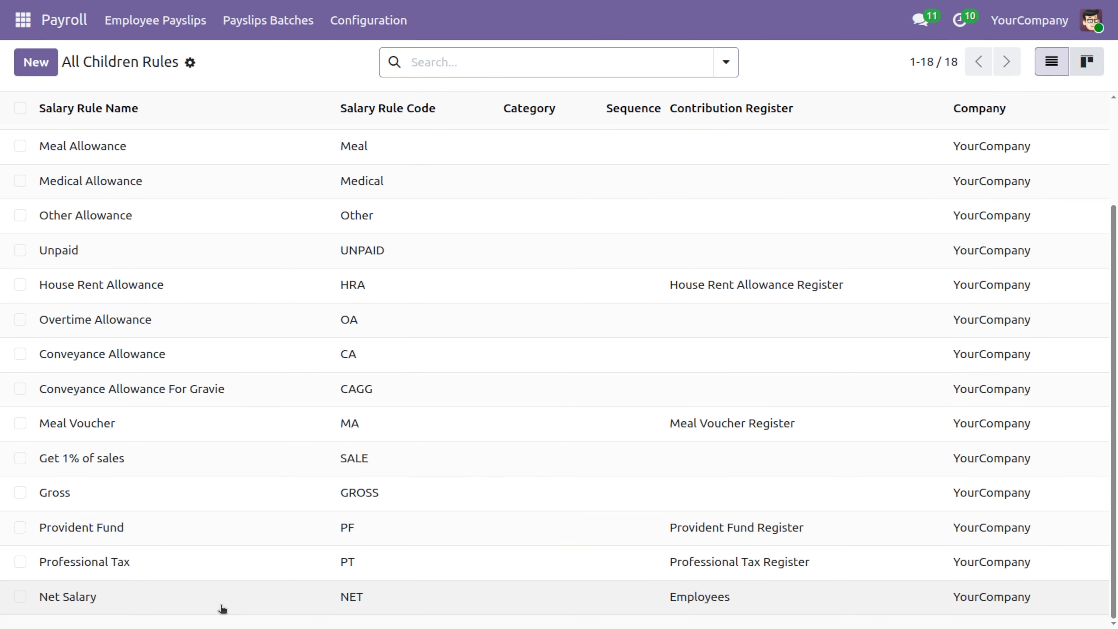
pyautogui.click(223, 609)
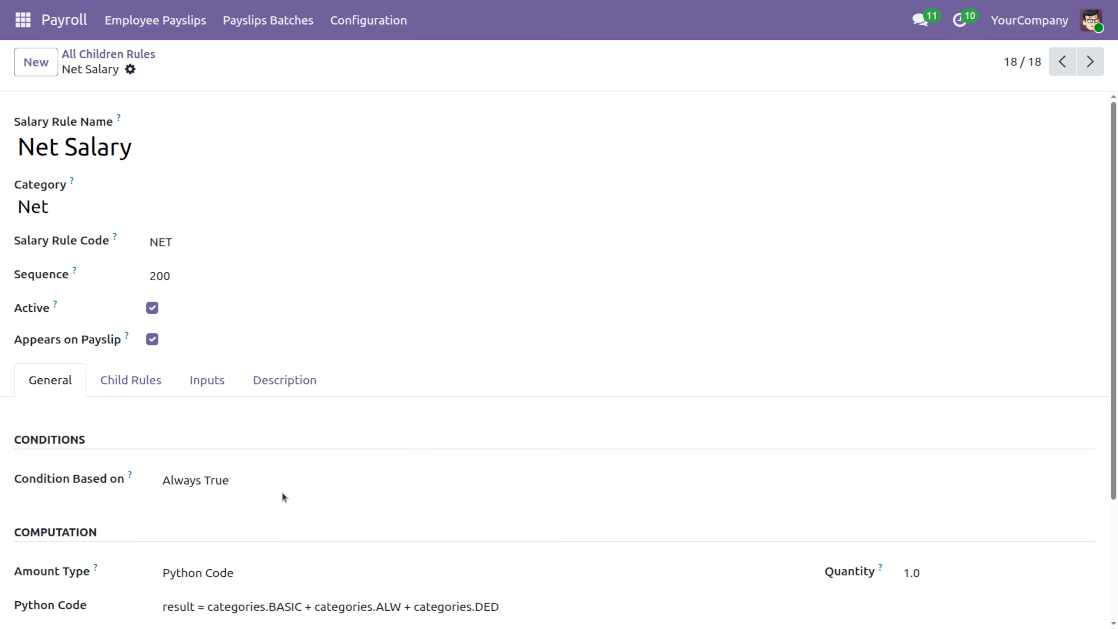
pyautogui.scroll(-3, 282, 497)
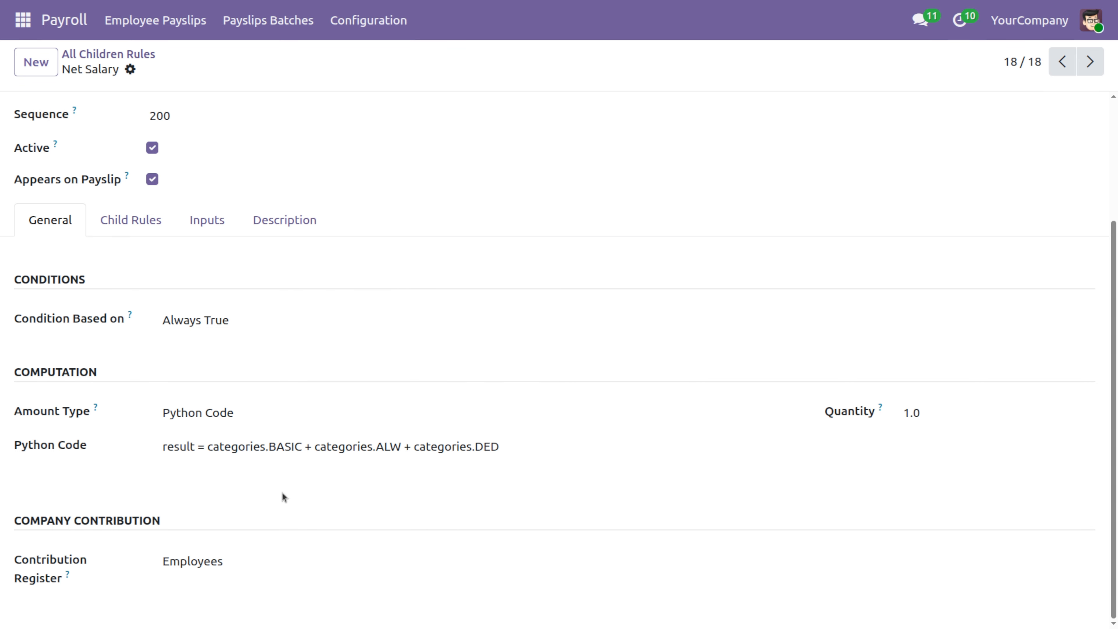
pyautogui.scroll(3, 282, 493)
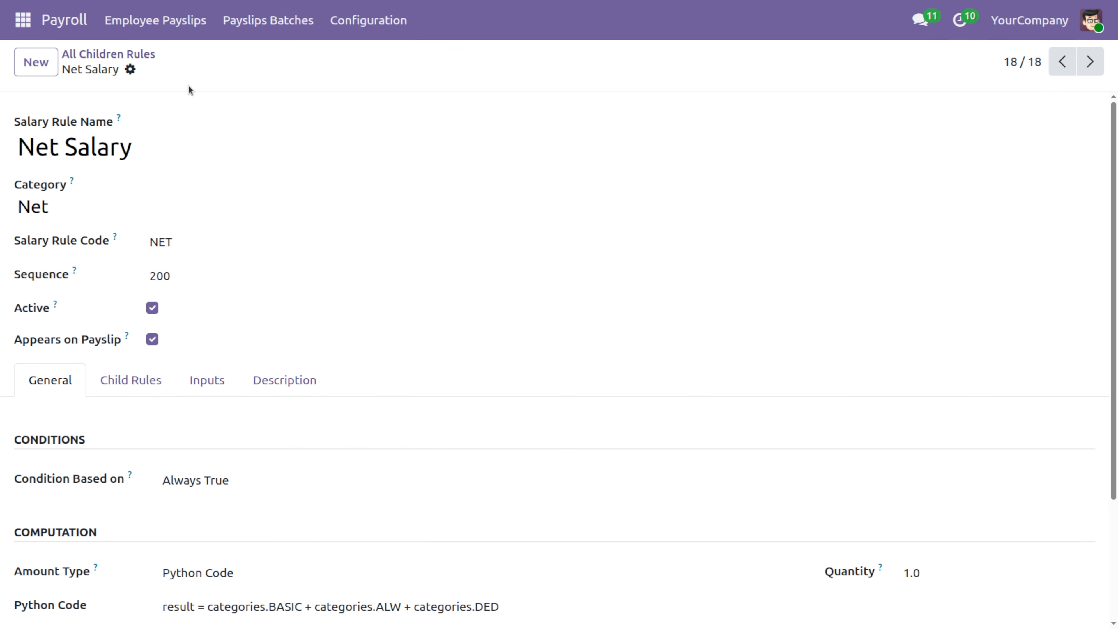
# - Return to payslip SLIP/001 and recheck its salary computation lines from Basic Salary through Net Salary
pyautogui.click(185, 22)
pyautogui.click(219, 141)
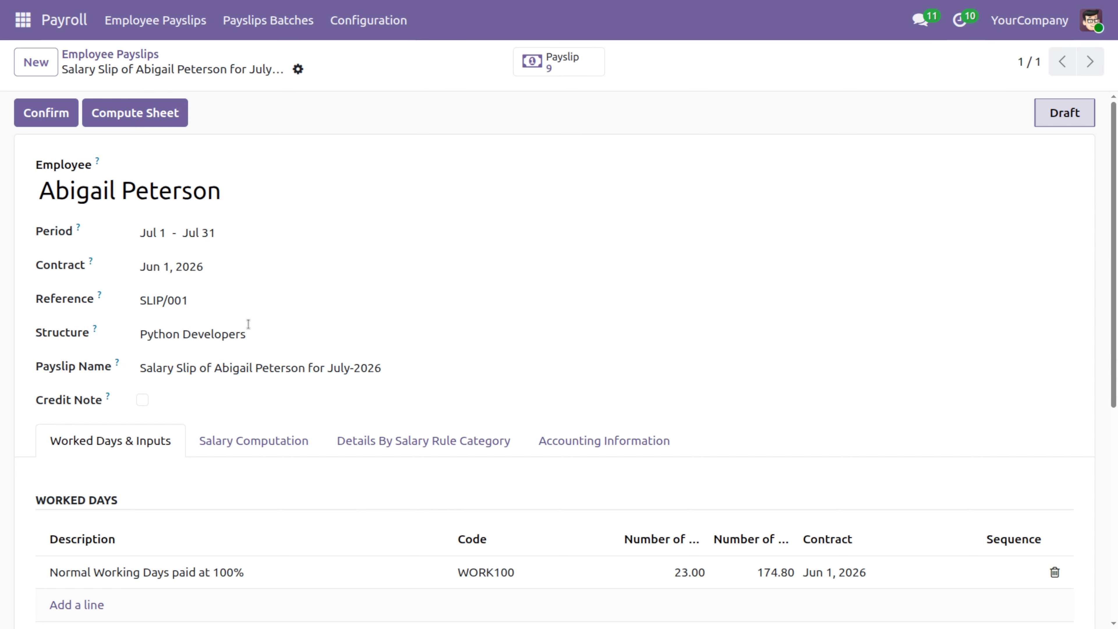
pyautogui.scroll(-7, 248, 324)
pyautogui.scroll(4, 241, 243)
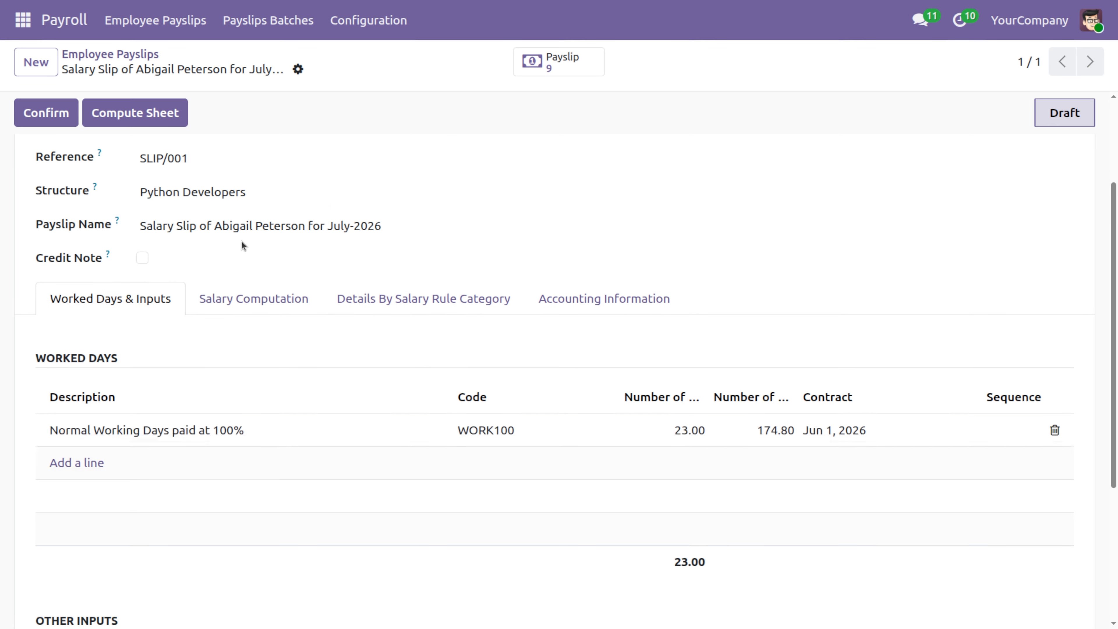
pyautogui.click(230, 289)
pyautogui.scroll(-2, 254, 464)
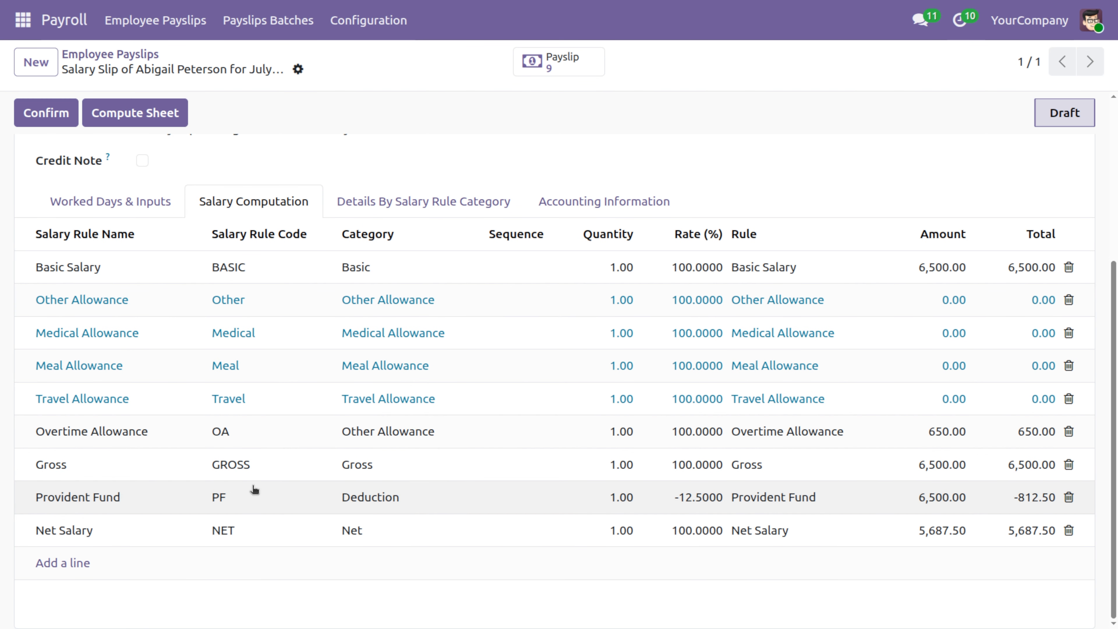
pyautogui.scroll(5, 255, 489)
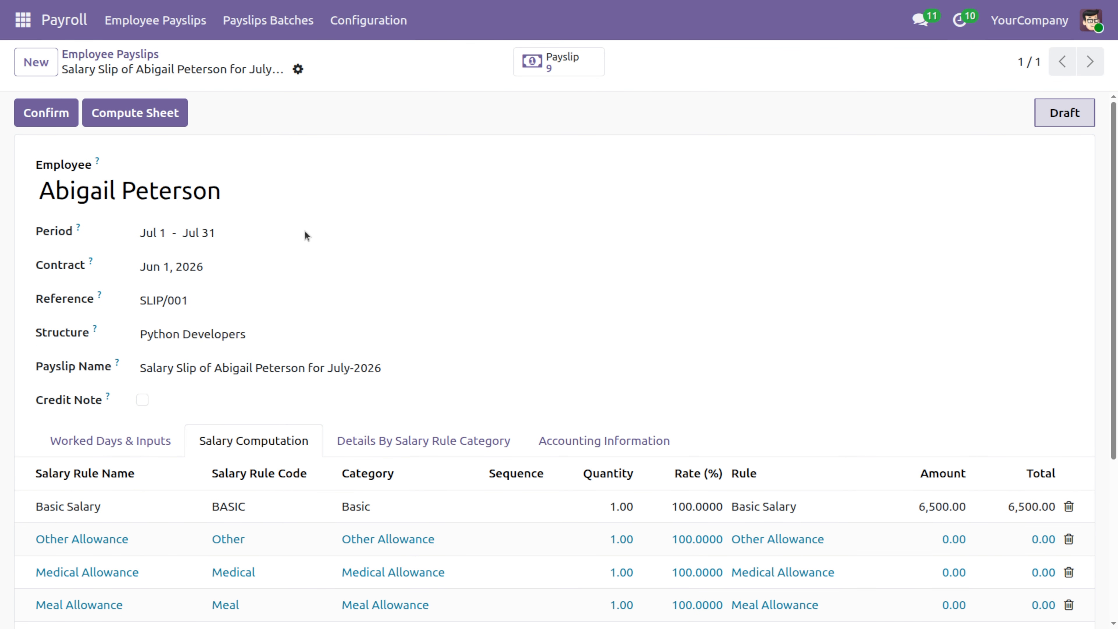
pyautogui.scroll(-3, 317, 148)
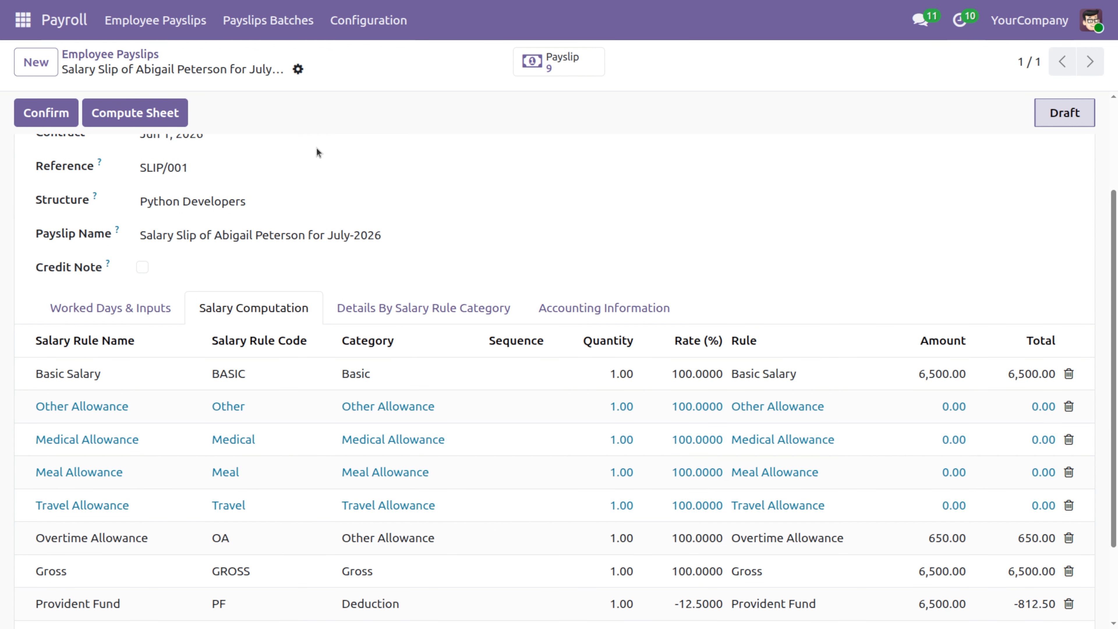
pyautogui.scroll(-3, 317, 149)
pyautogui.scroll(5, 316, 149)
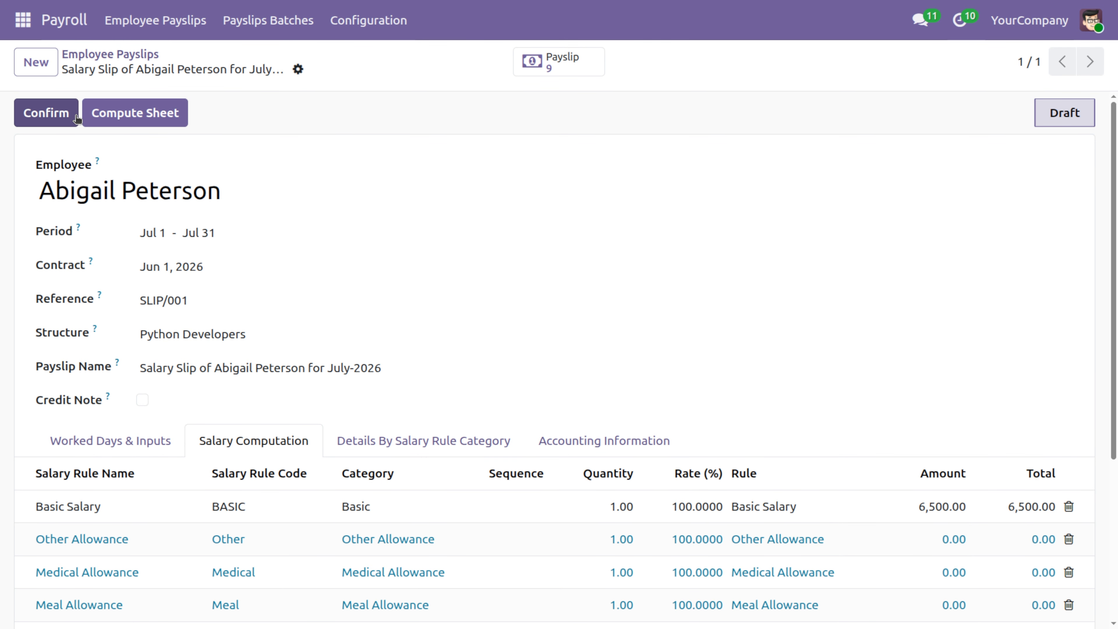
# - Confirm payslip SLIP/001 and review its salary computation
pyautogui.click(55, 115)
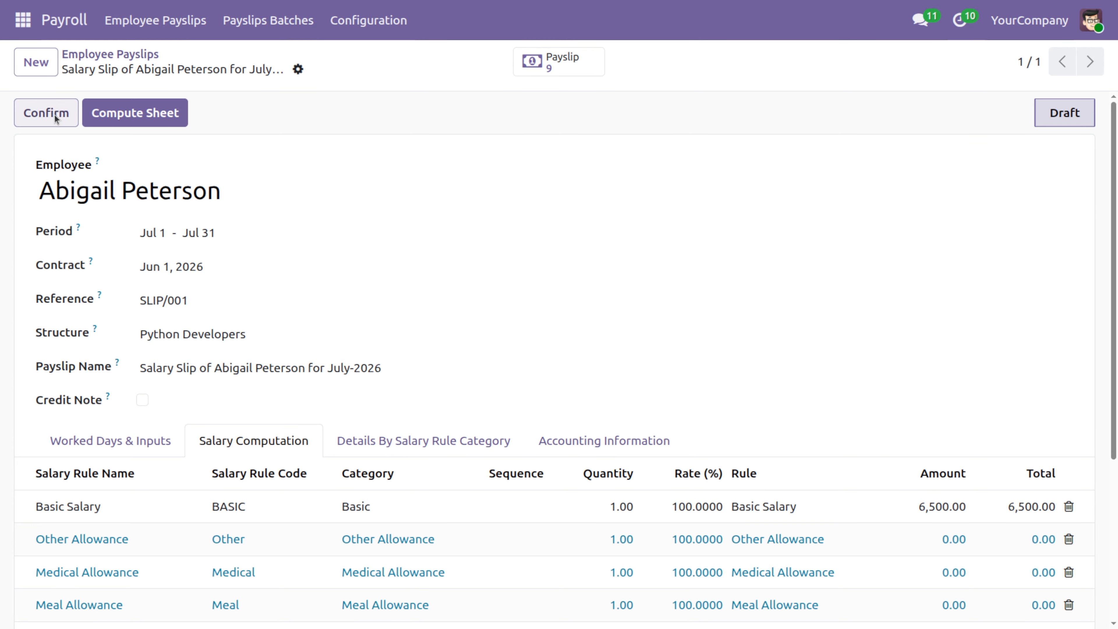
pyautogui.scroll(-3, 125, 265)
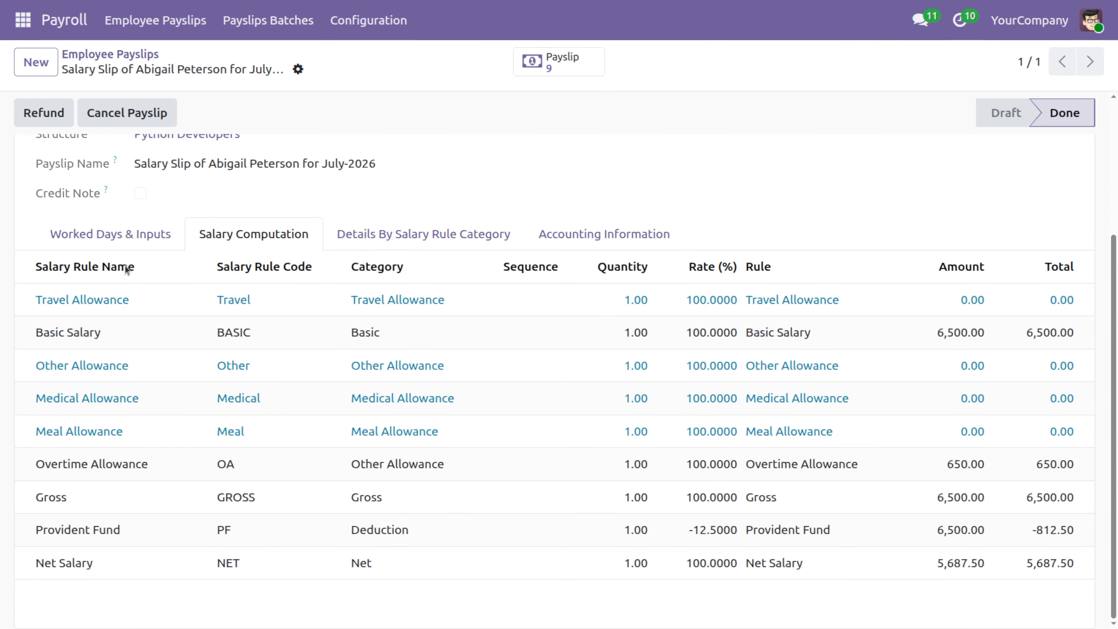
pyautogui.scroll(3, 125, 265)
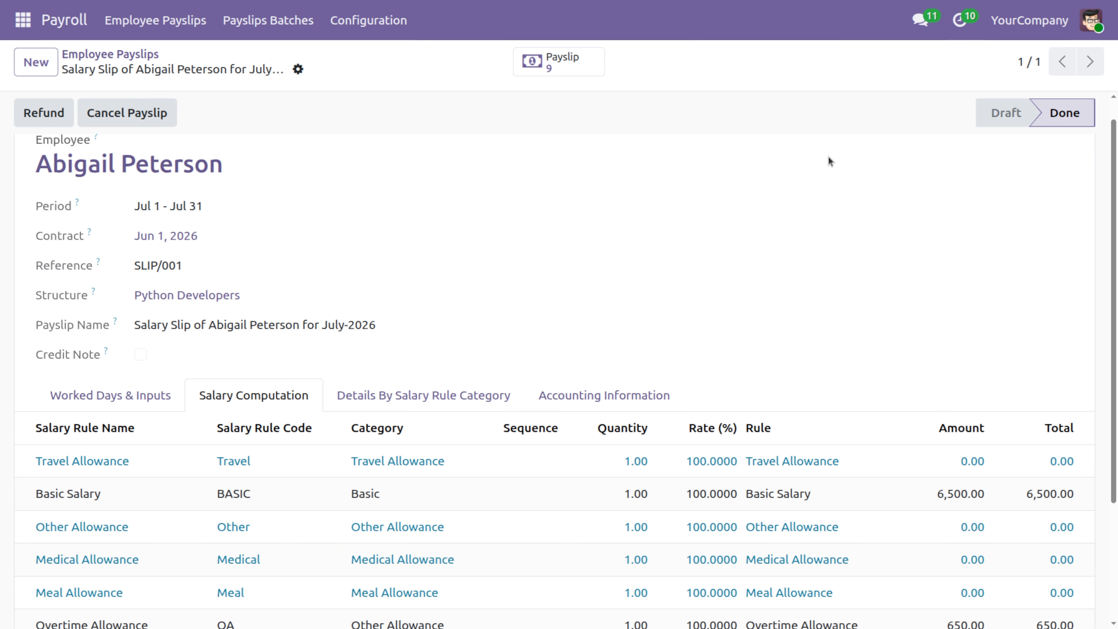
# - Examine the Payslip Computation Details linked to the confirmed payslip and go back to the payslip
pyautogui.click(547, 72)
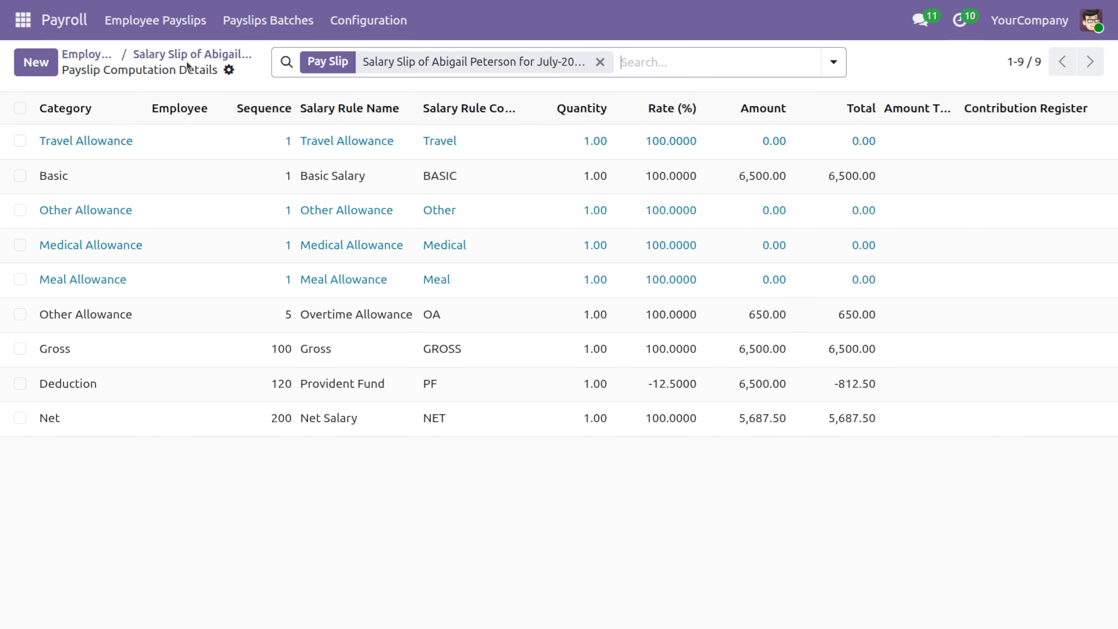
pyautogui.click(100, 52)
pyautogui.click(188, 139)
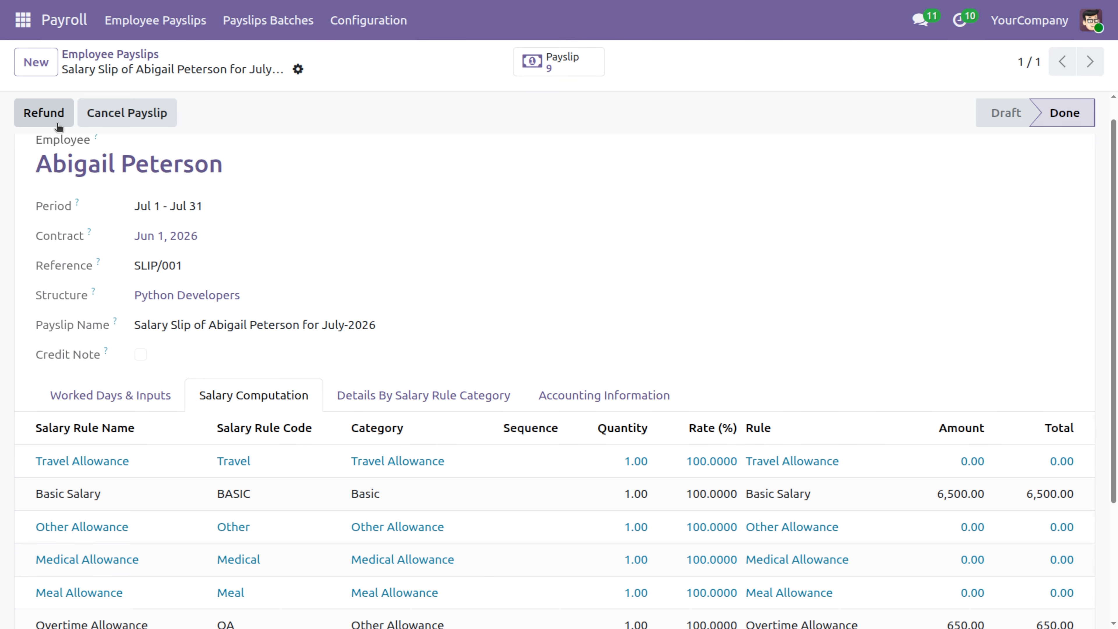
# - Cancel the confirmed payslip, reset it to draft and confirm it again
pyautogui.click(123, 124)
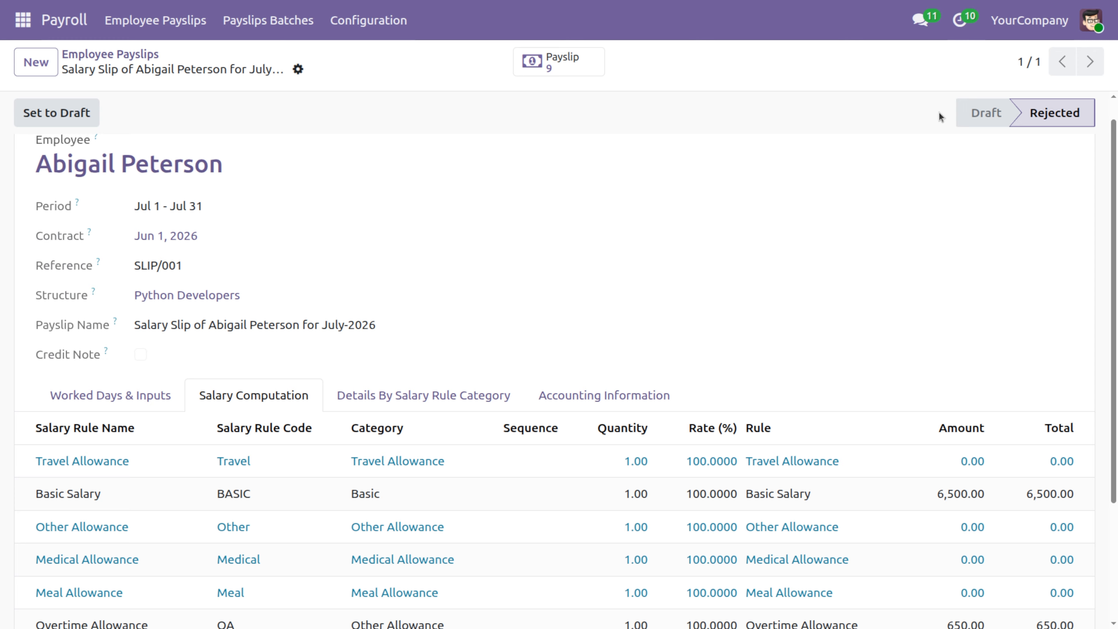
pyautogui.click(85, 111)
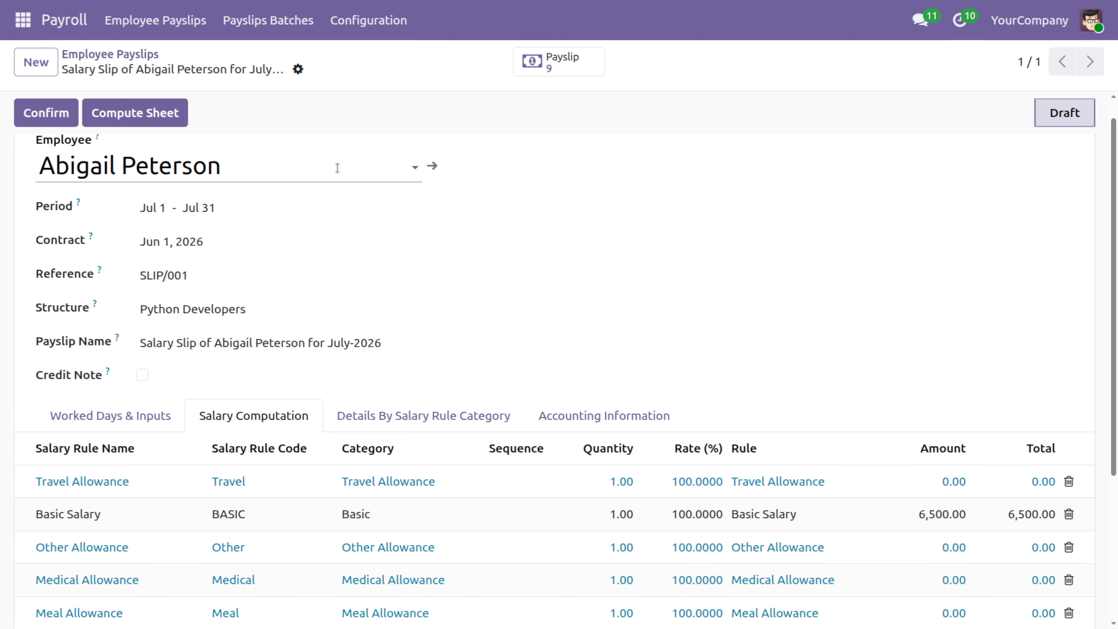
pyautogui.click(52, 115)
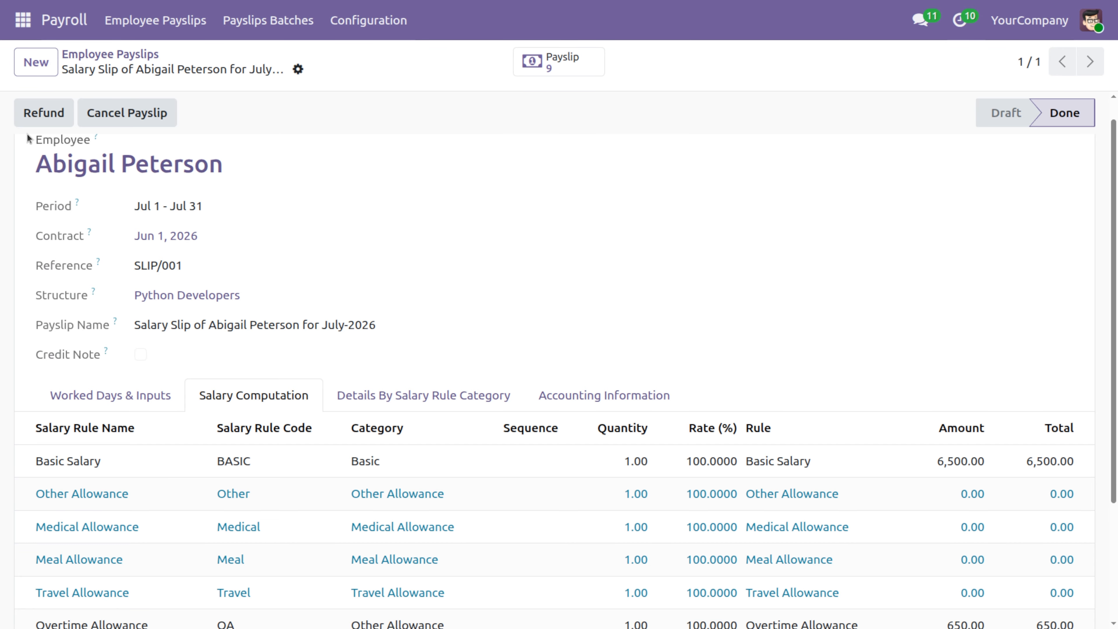
# - Refund the confirmed payslip and review the resulting refund payslip's details
pyautogui.click(43, 115)
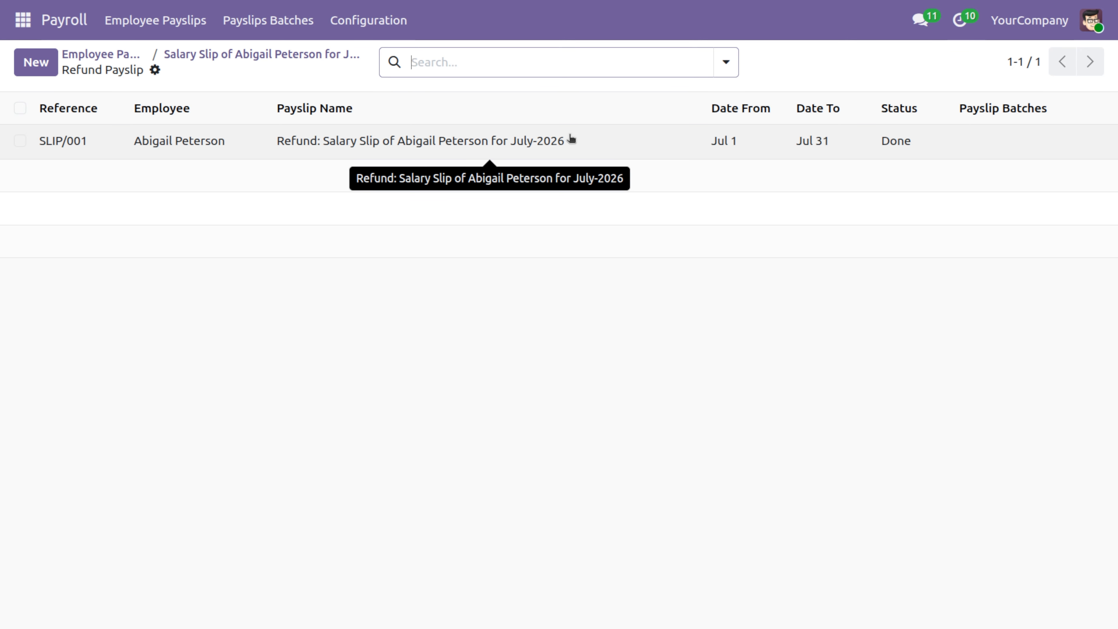
pyautogui.click(571, 139)
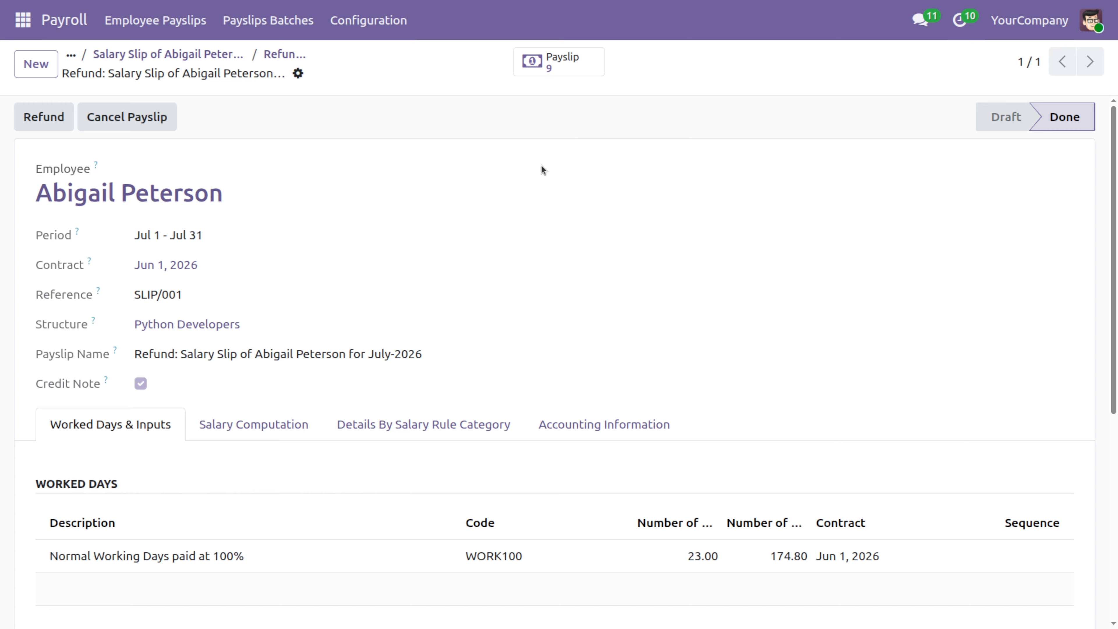
pyautogui.scroll(-5, 400, 280)
pyautogui.scroll(5, 402, 283)
# - Return from the refund payslip through the original payslip to the full list of employee payslips
pyautogui.click(273, 58)
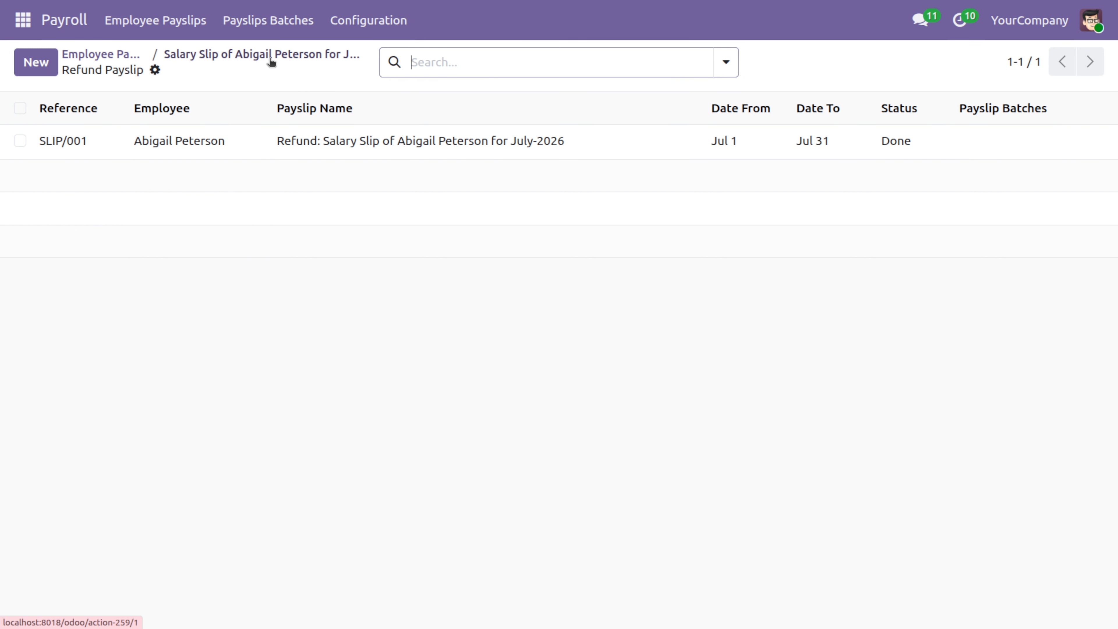
pyautogui.click(257, 55)
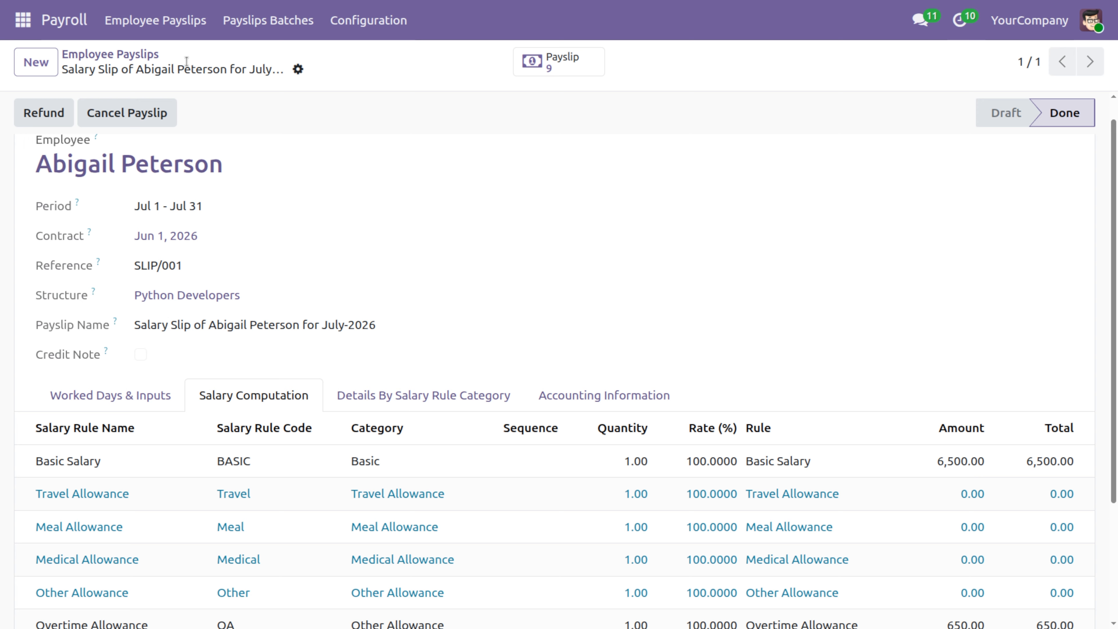
pyautogui.click(147, 55)
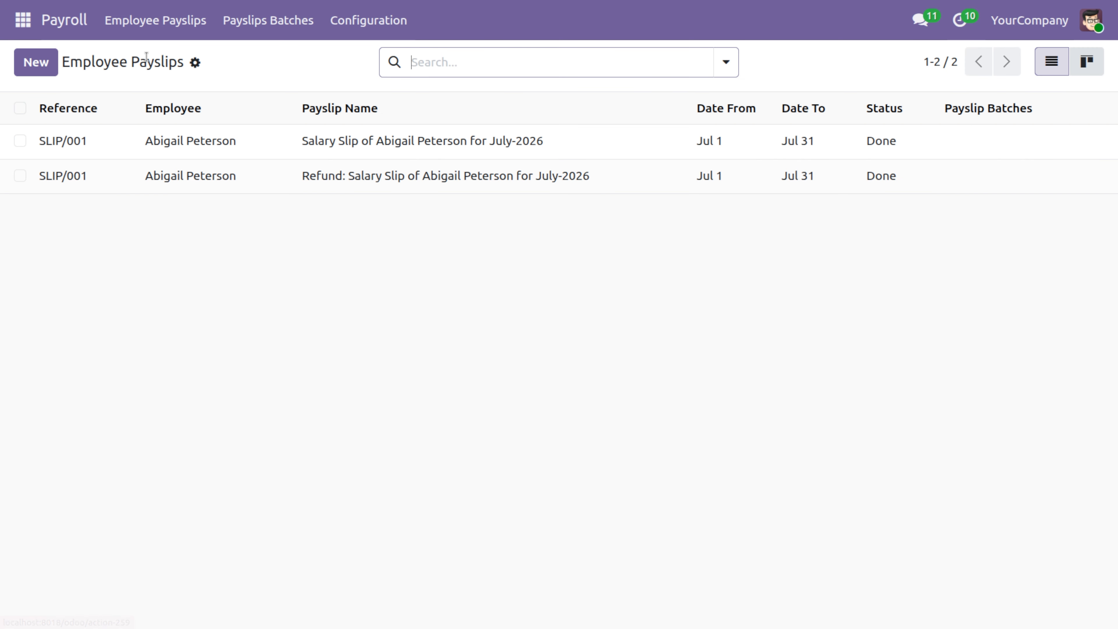